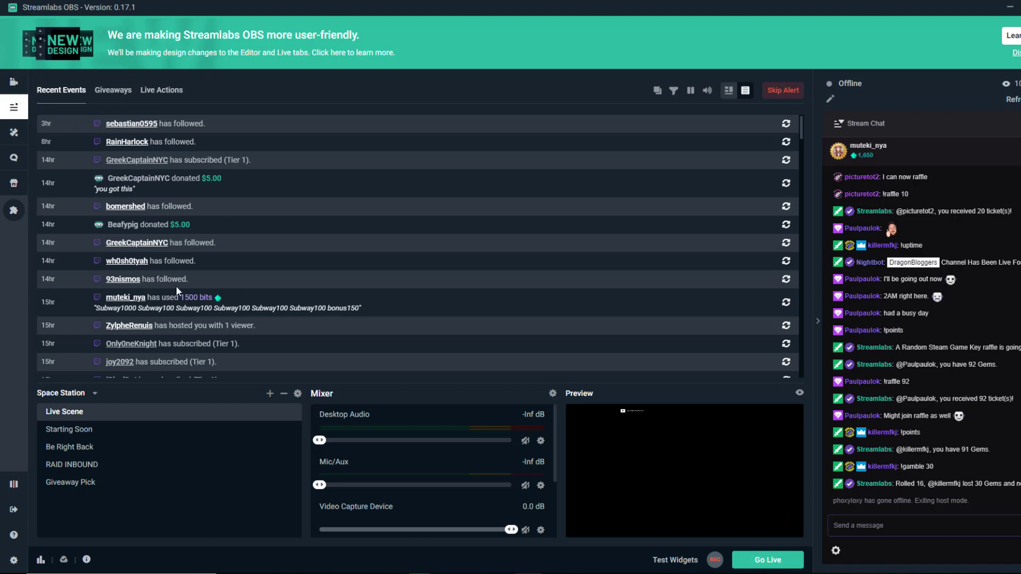
- Show the CPU, FPS and dropped-frame readouts in the status bar, then hide them again
mouse_move(64, 560)
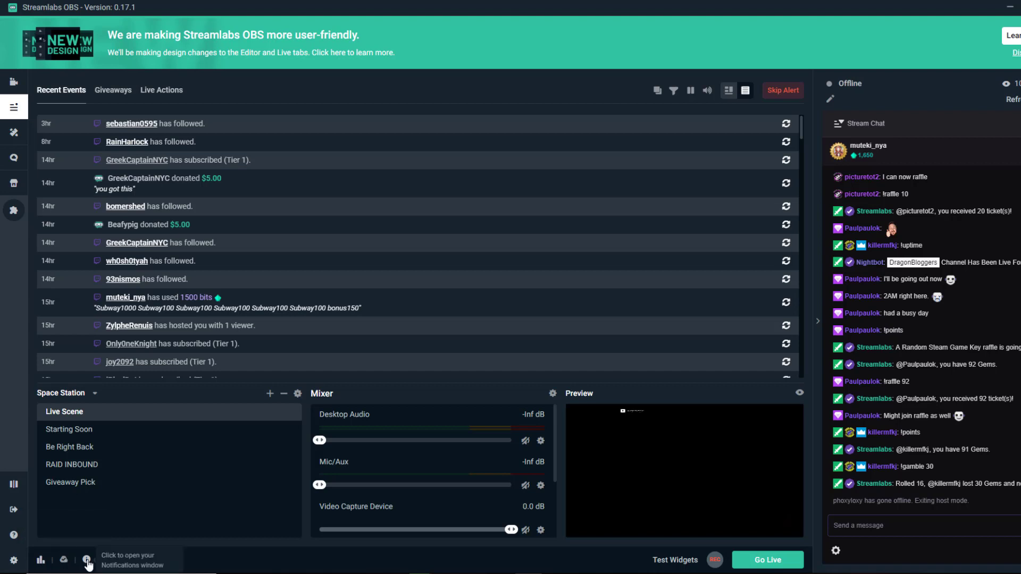
click(41, 560)
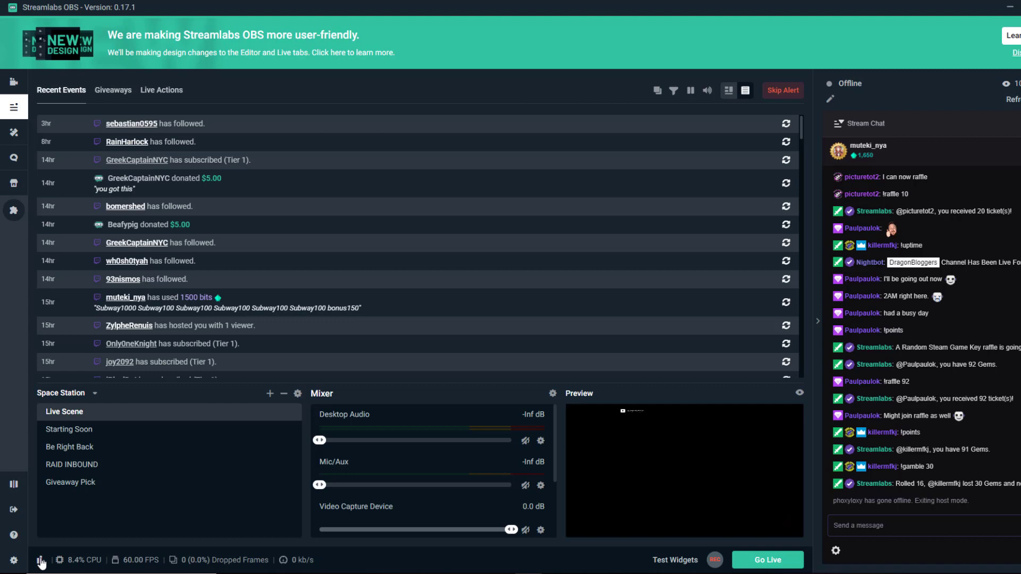
click(40, 561)
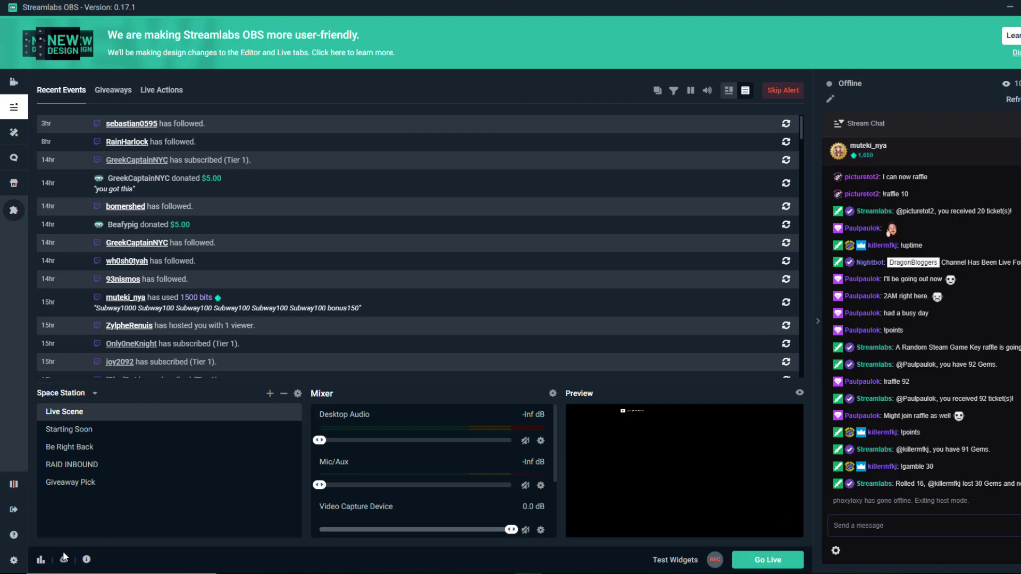
- Choose US West: Phoenix, AZ as the Twitch server in the Stream settings
click(15, 562)
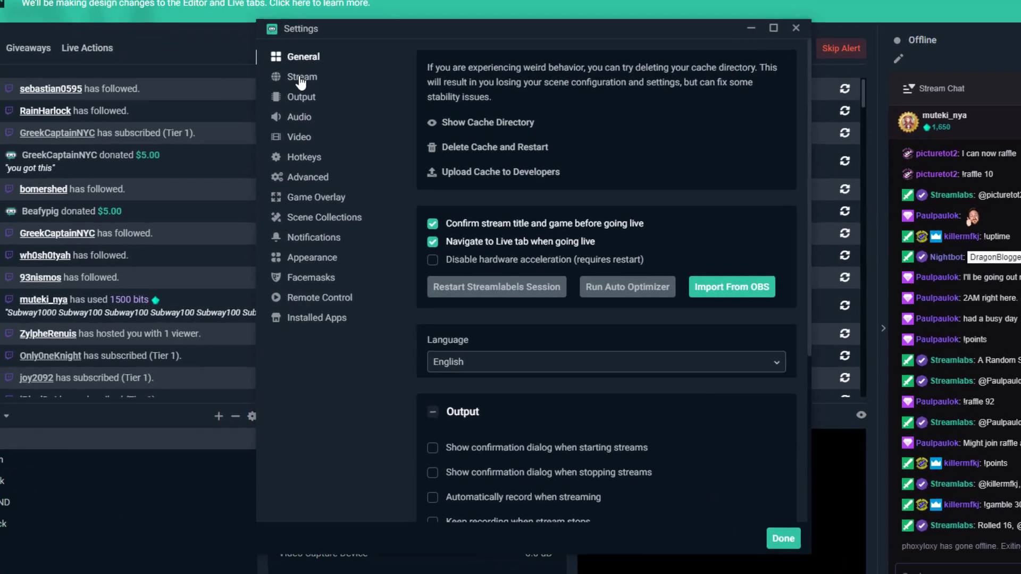
click(300, 78)
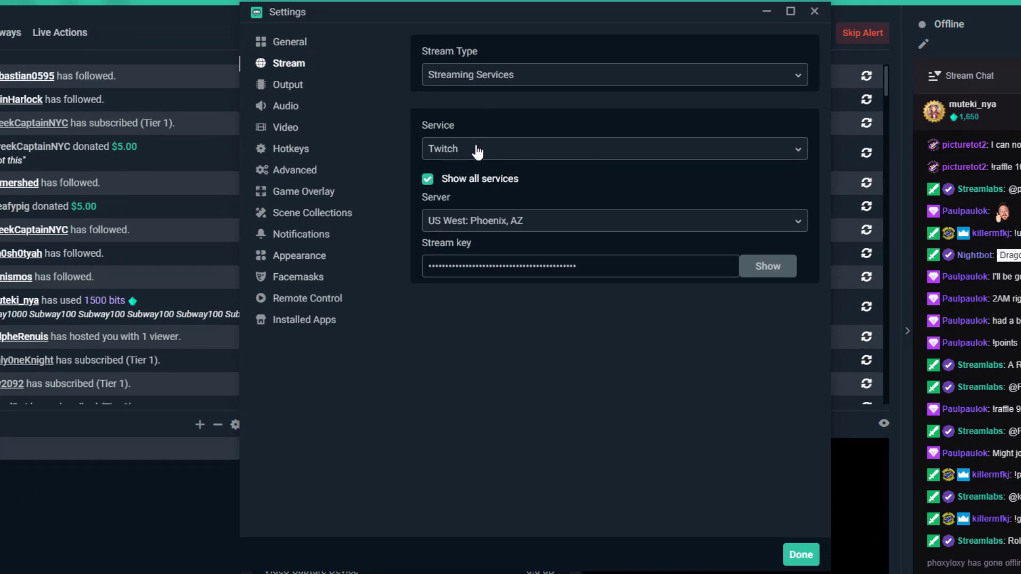
click(506, 229)
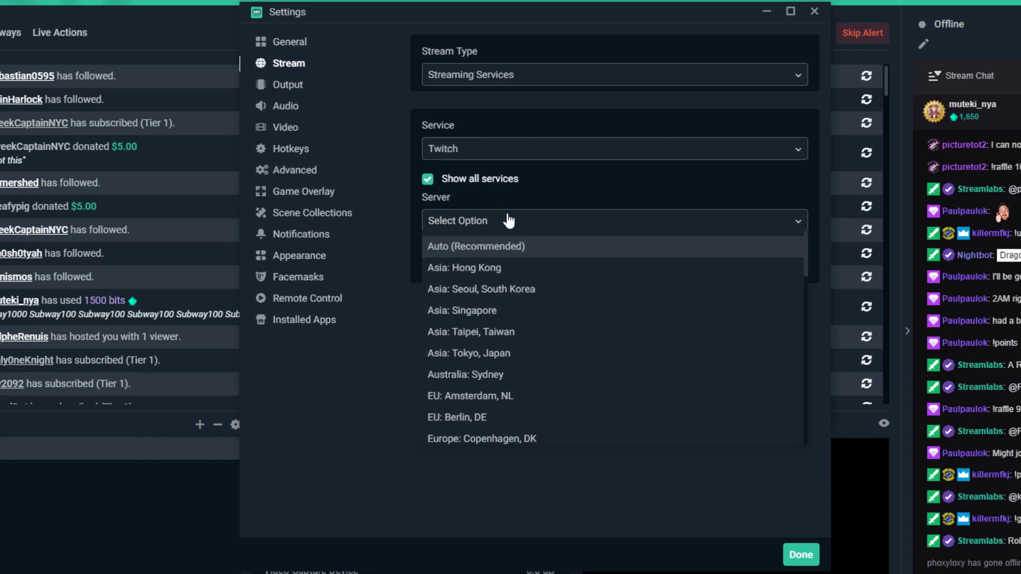
scroll(511, 319, down, 2)
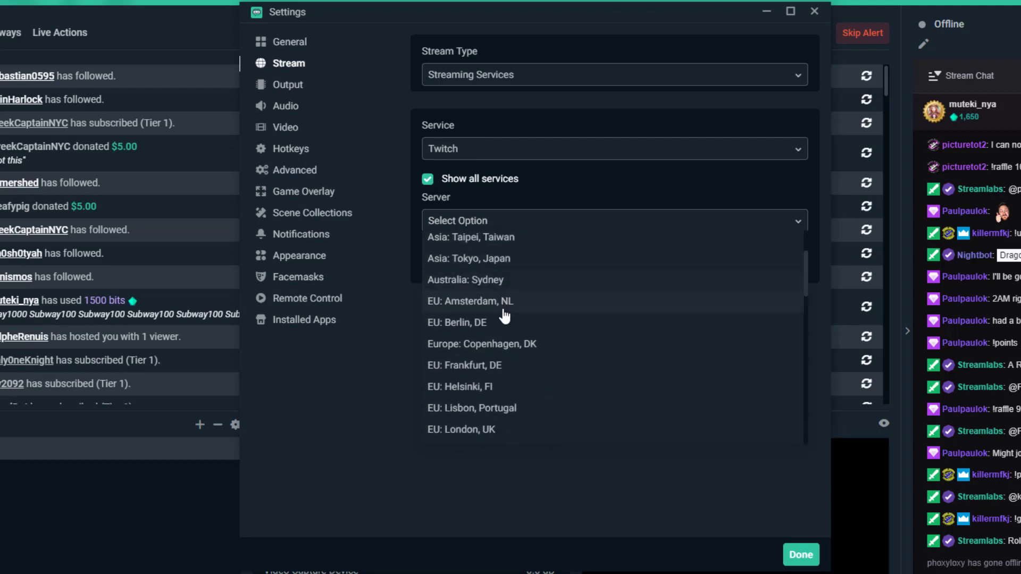
scroll(505, 316, down, 10)
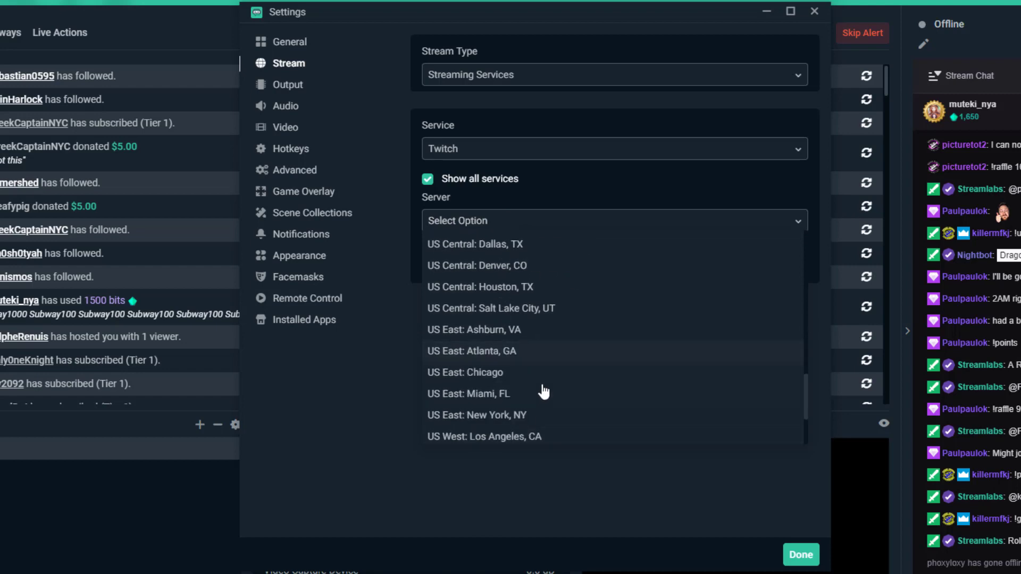
scroll(534, 417, down, 1)
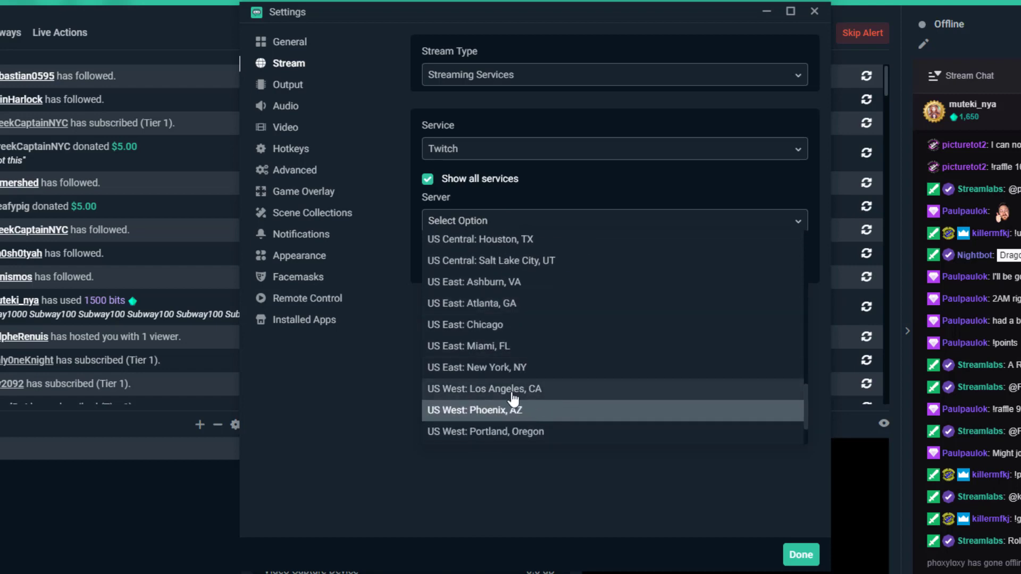
click(482, 416)
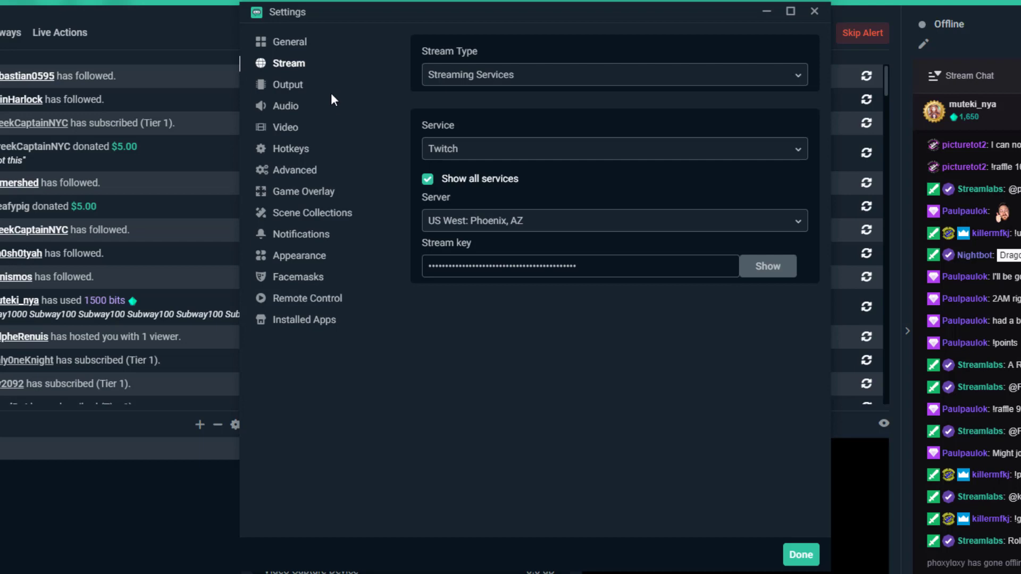
- Switch the Output mode to Simple and then back to Advanced
click(298, 89)
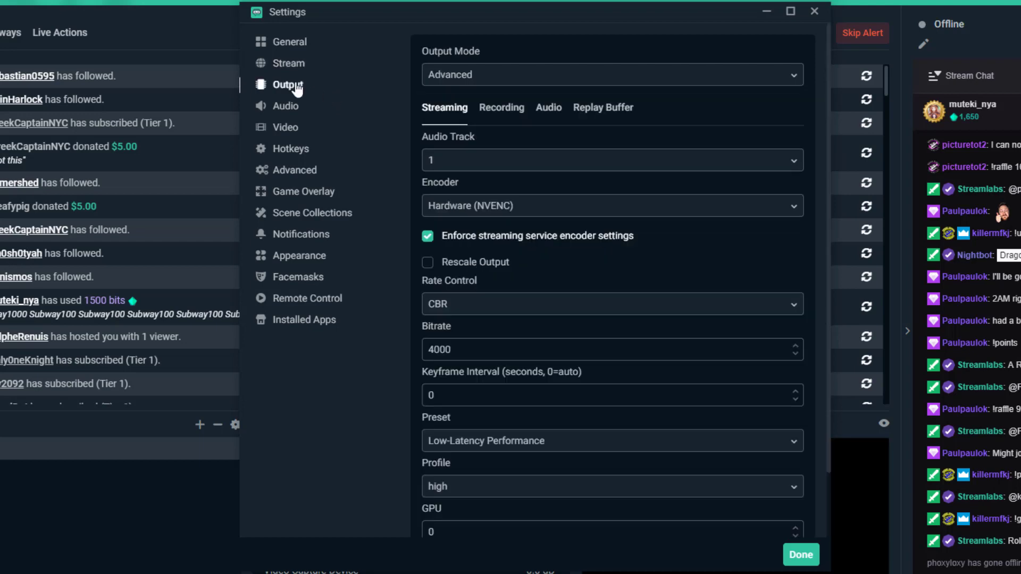
click(548, 77)
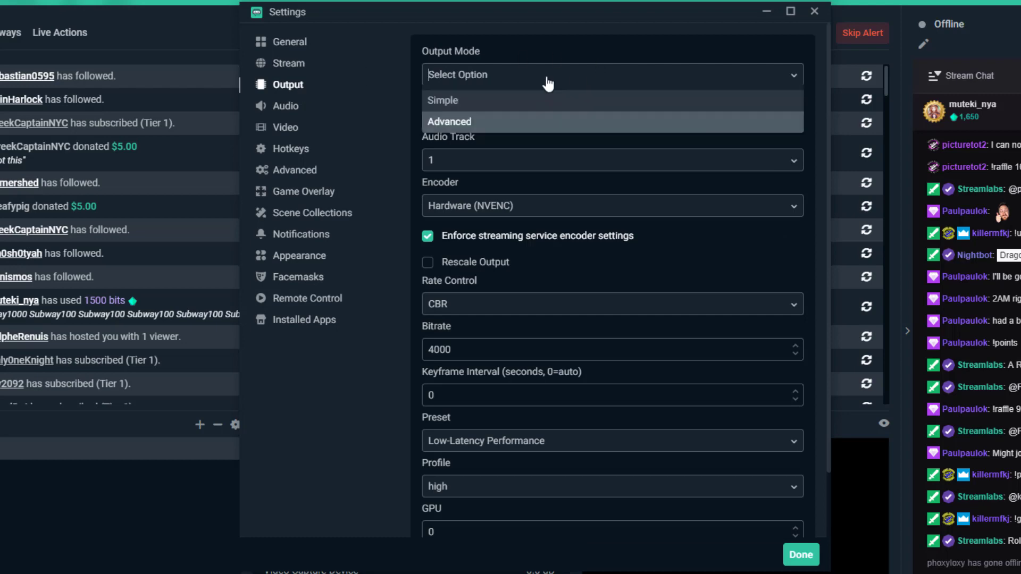
click(468, 104)
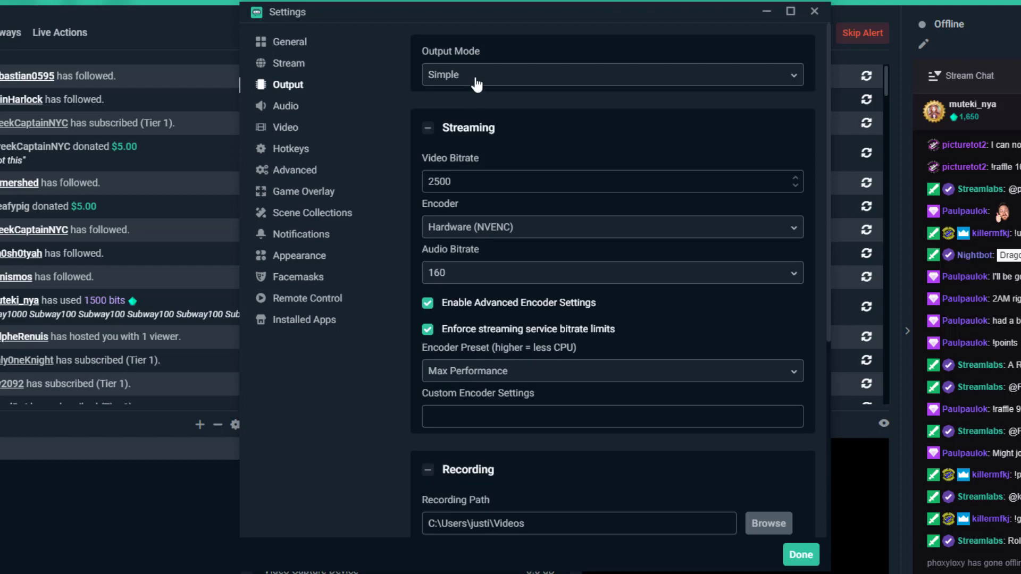
click(477, 83)
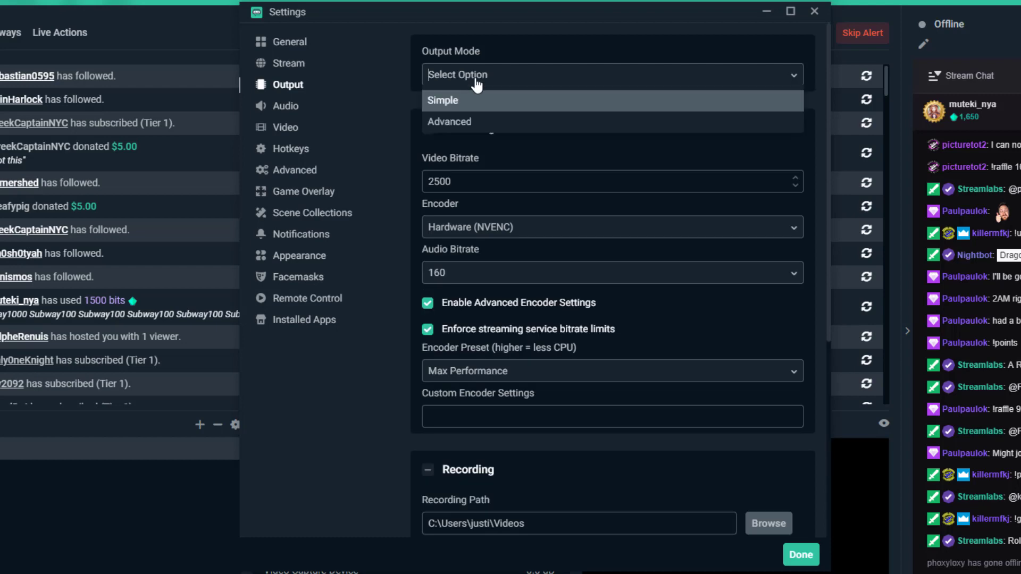
click(464, 122)
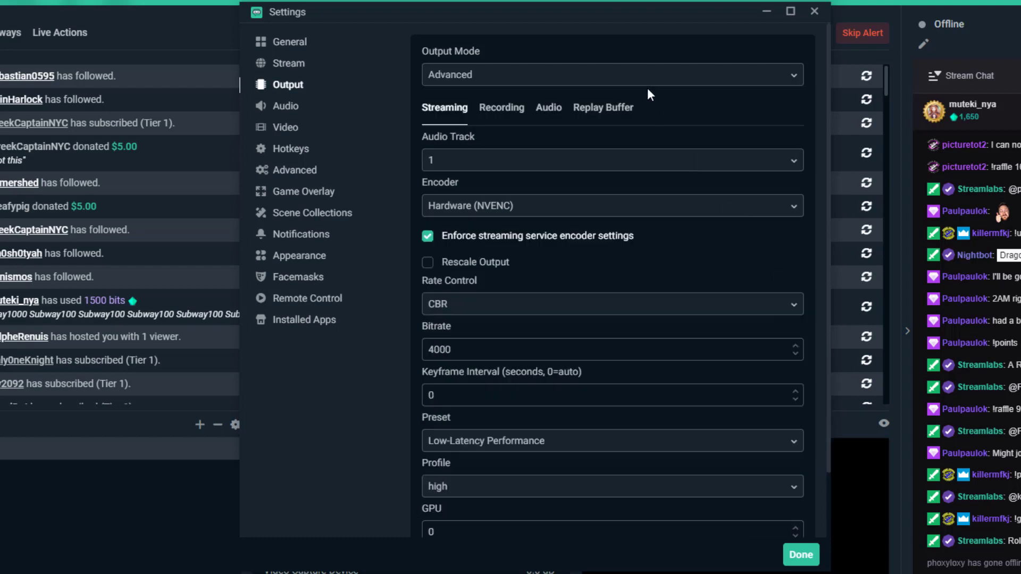
- Try the Hardware (NVENC) (new) encoder, then settle on Hardware (NVENC)
click(491, 207)
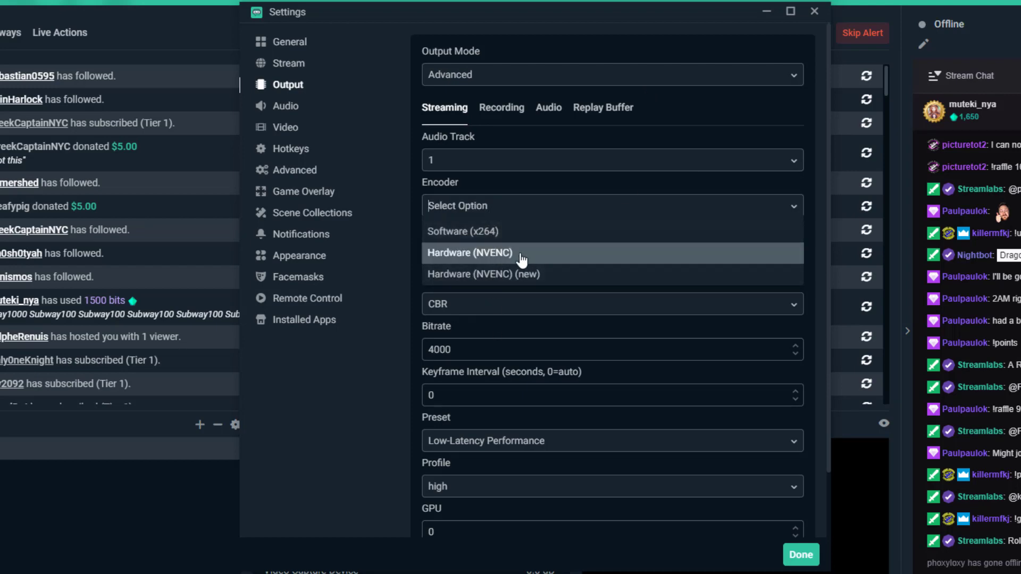
click(544, 277)
click(533, 209)
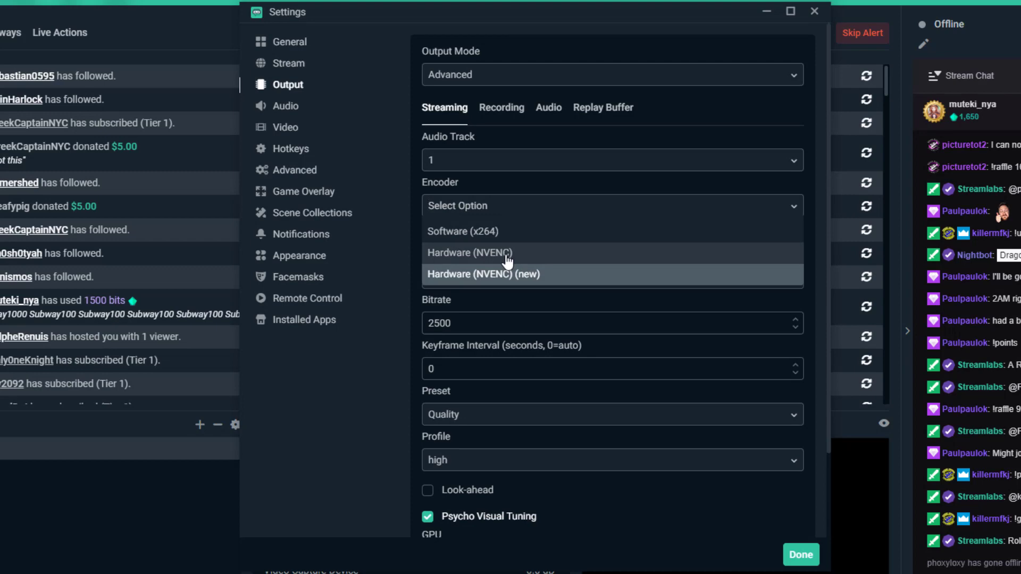
click(508, 254)
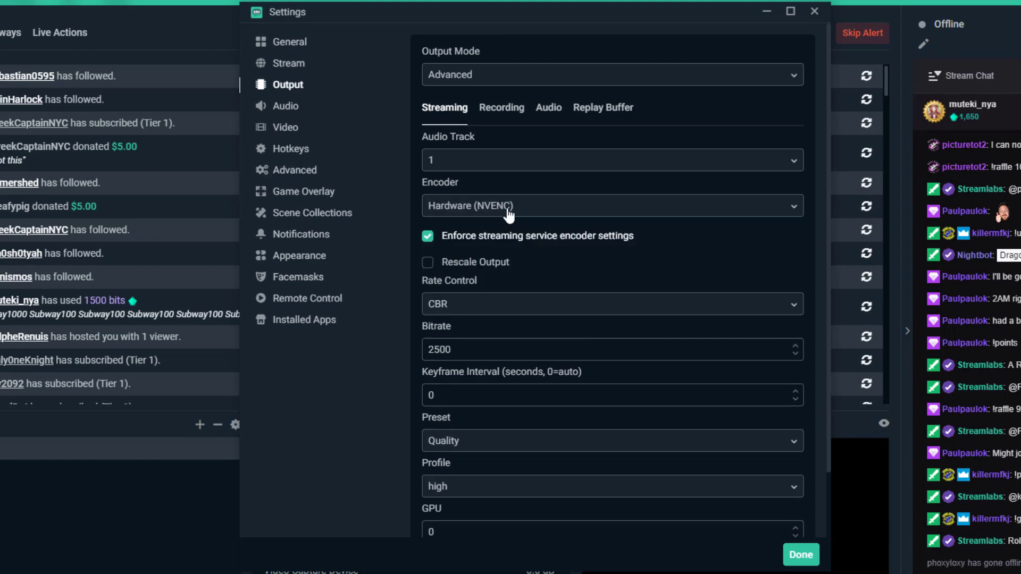
click(509, 213)
click(526, 262)
click(528, 213)
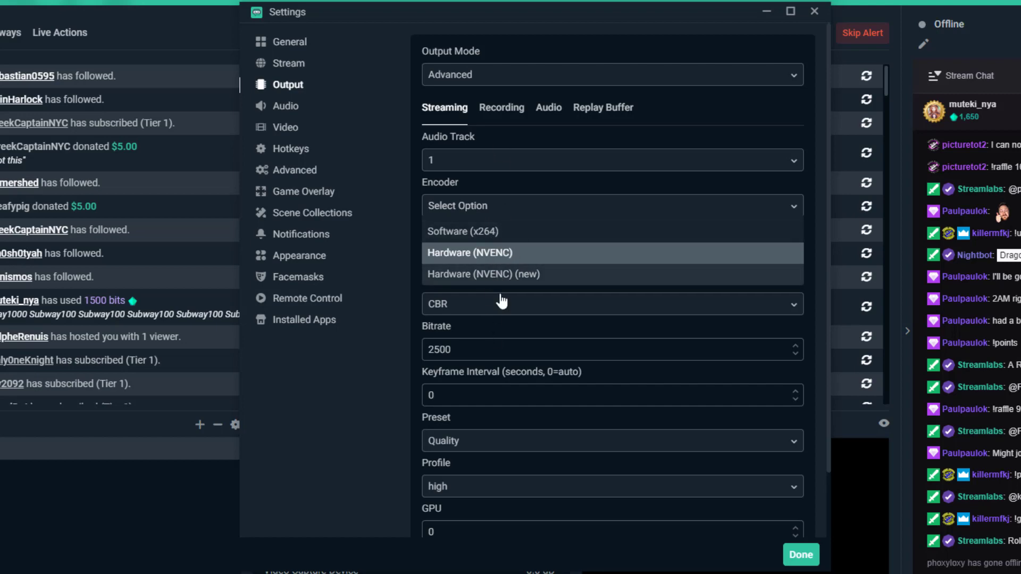
click(510, 255)
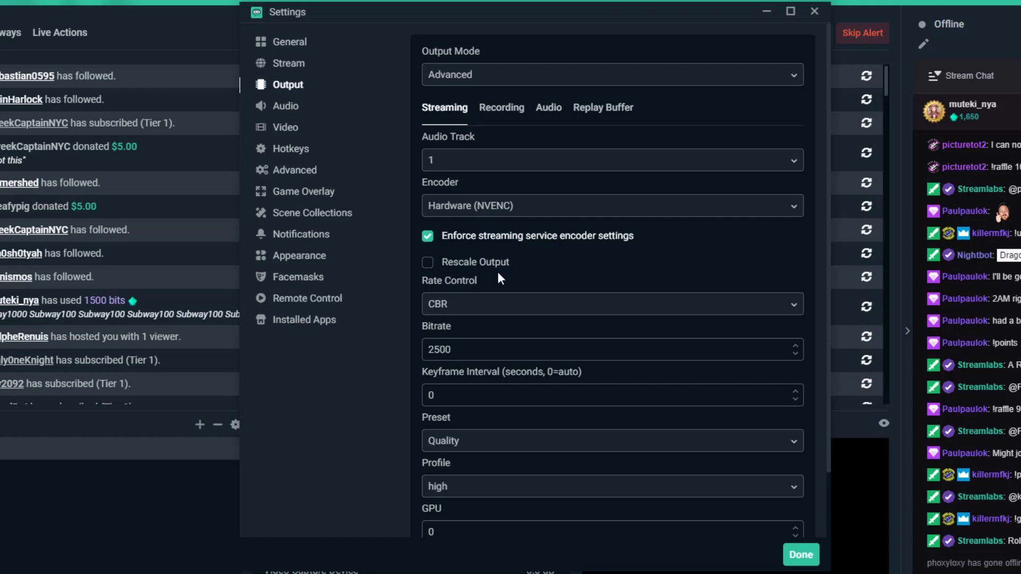
- Toggle 1280x720 rescaling on and off, choose CBR rate control, and select the 2500 bitrate
click(428, 263)
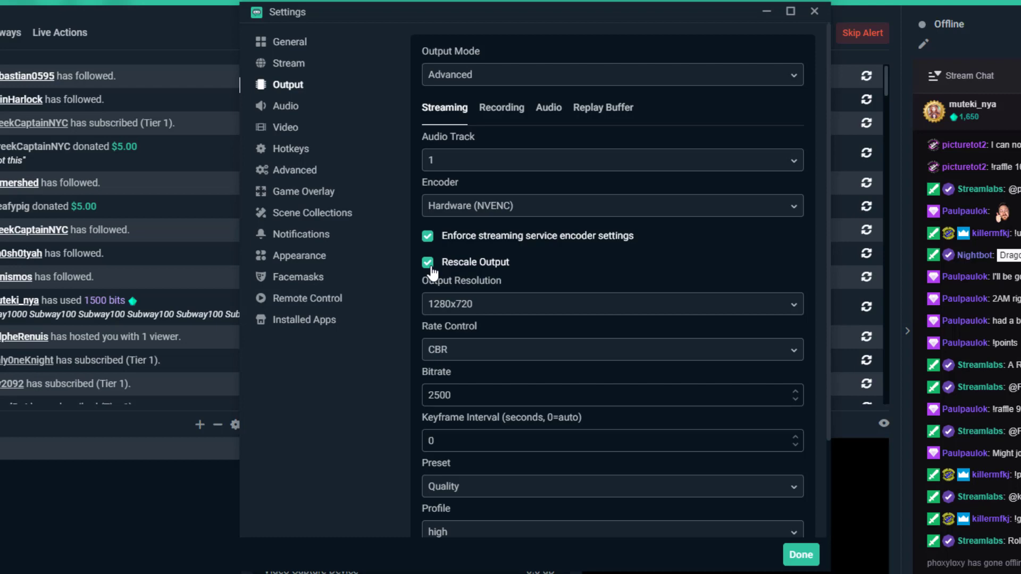
click(428, 264)
click(467, 307)
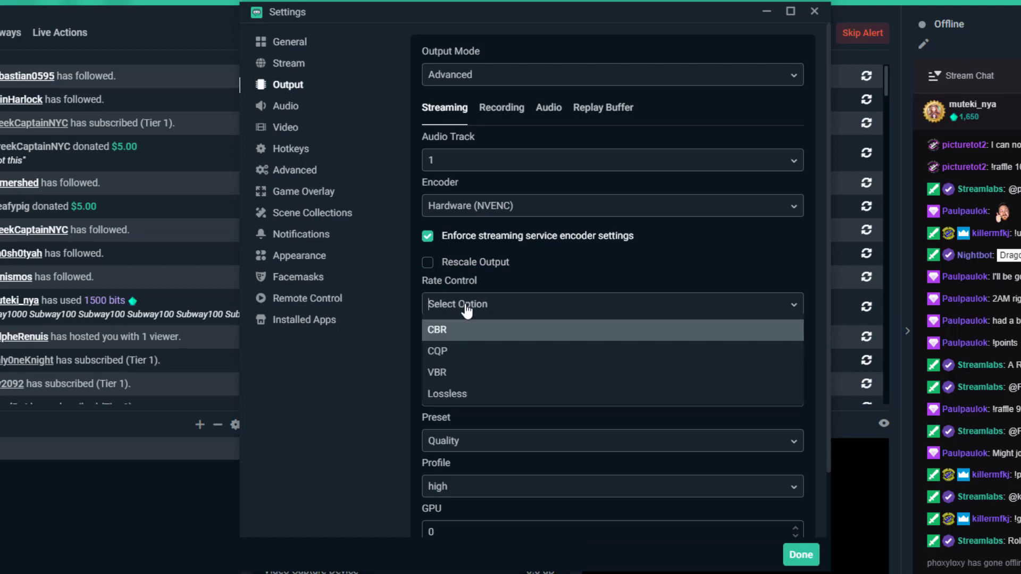
click(461, 331)
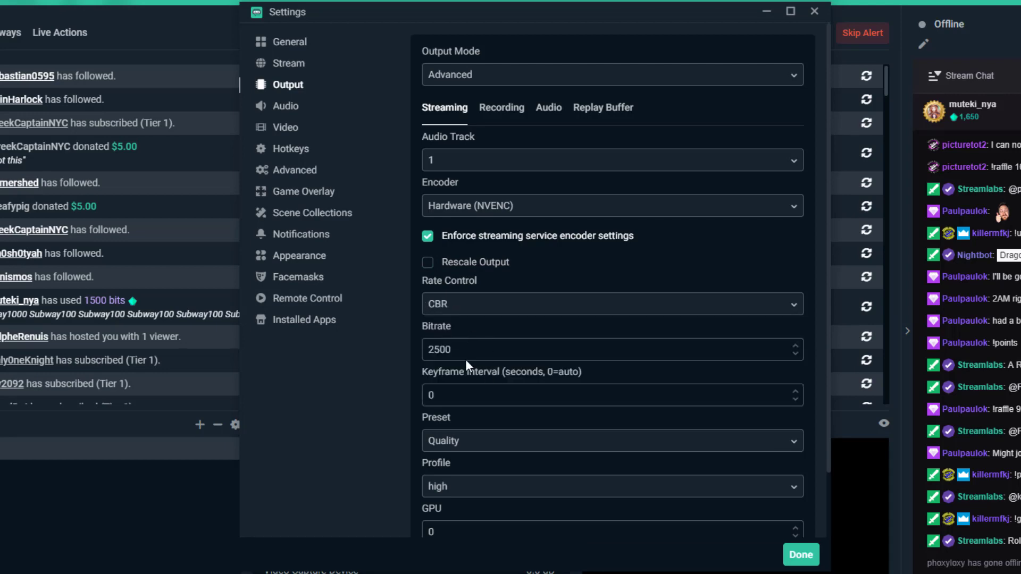
double_click(468, 351)
text(5000)
key(ctrl+a)
text(40)
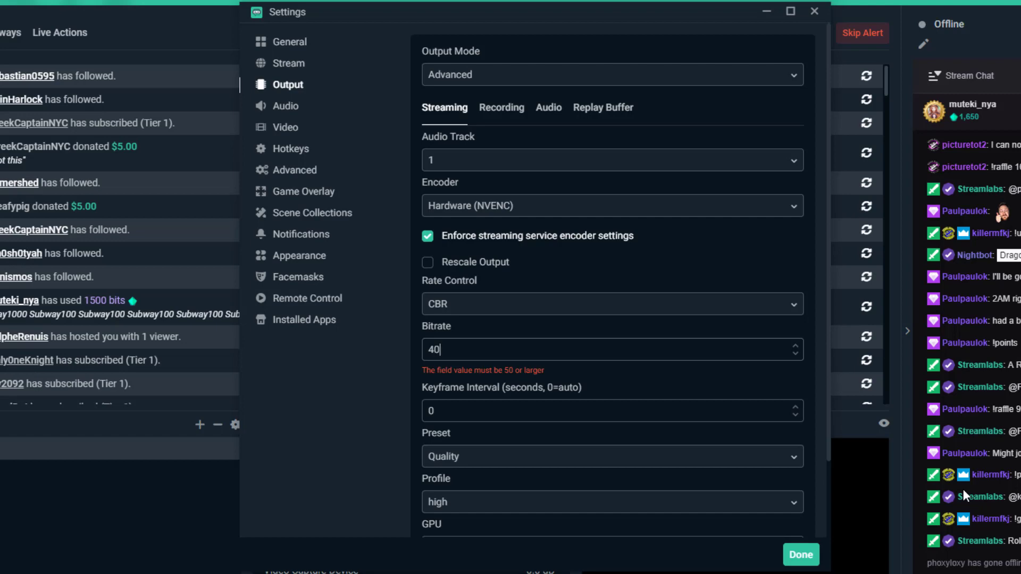
text(0)
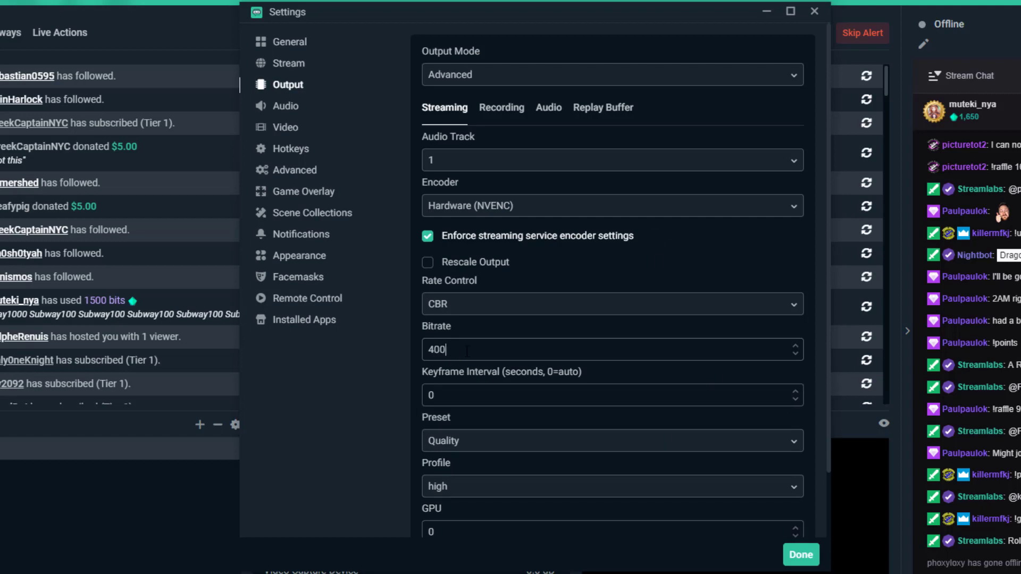
key(ctrl+a)
text(2500)
scroll(674, 334, down, 2)
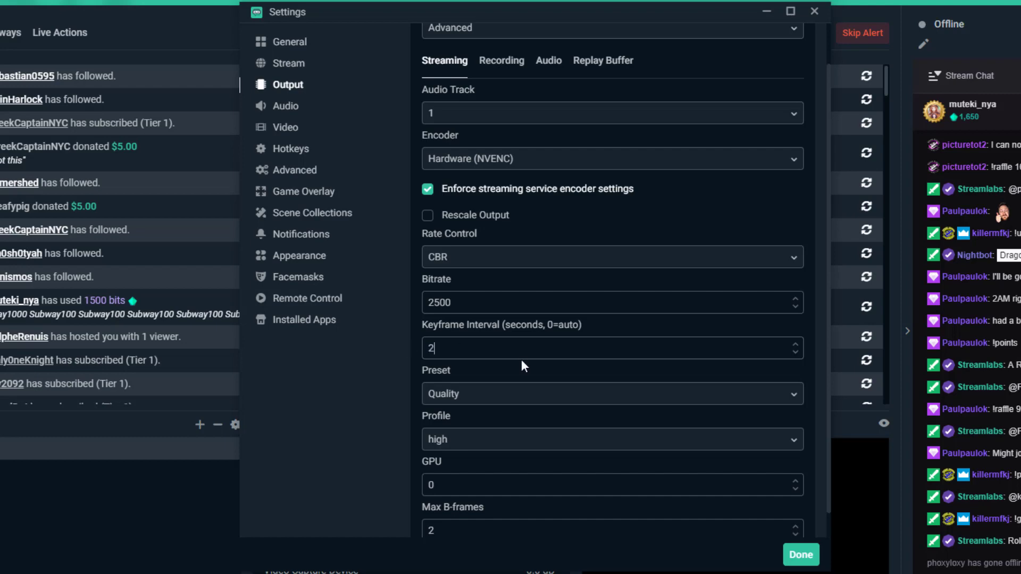
key(BackSpace)
text(0)
scroll(522, 359, down, 1)
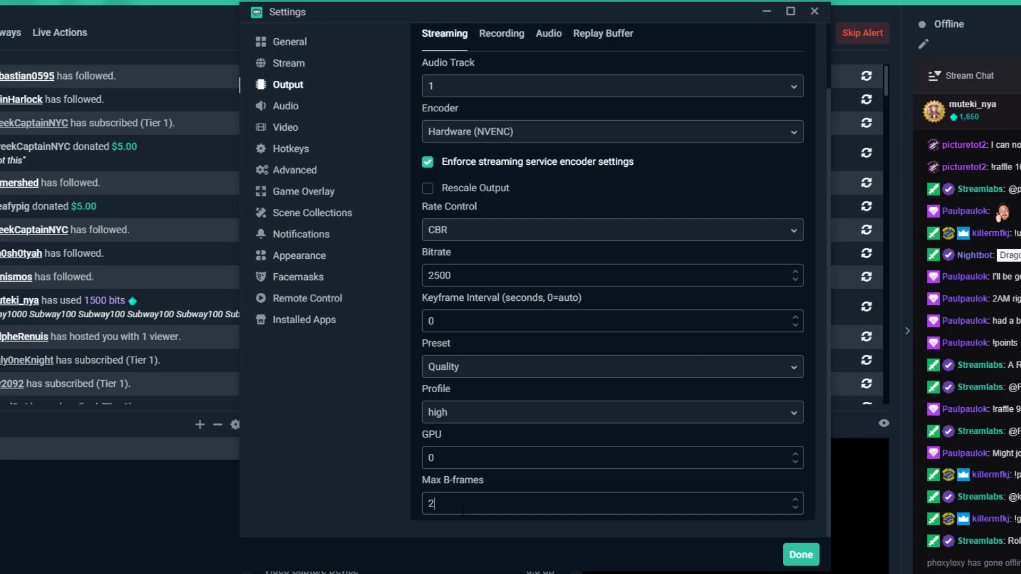
- Set the NVENC preset to Performance after briefly trying Low-Latency Performance
click(471, 368)
click(481, 326)
click(464, 372)
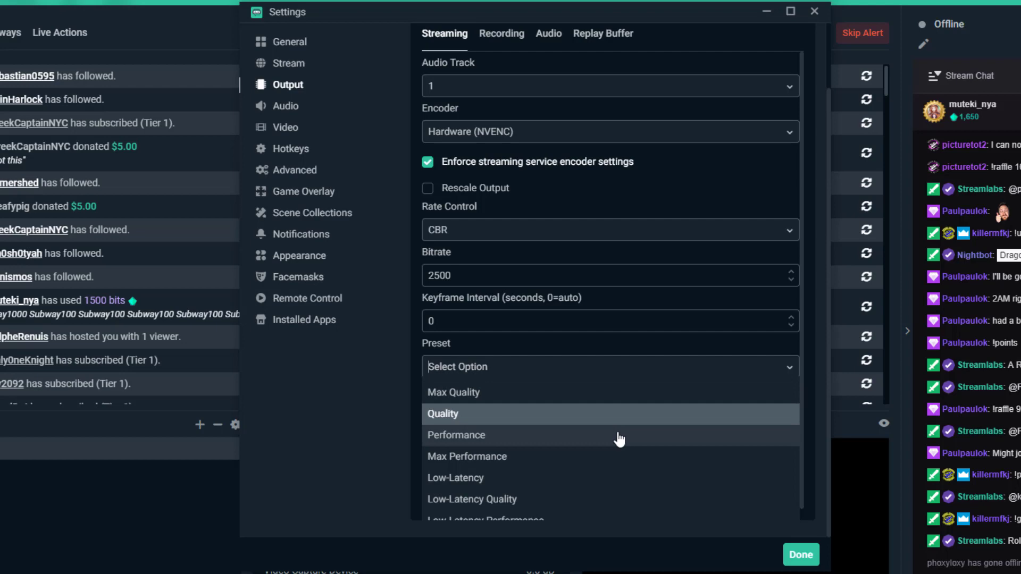
scroll(616, 436, down, 1)
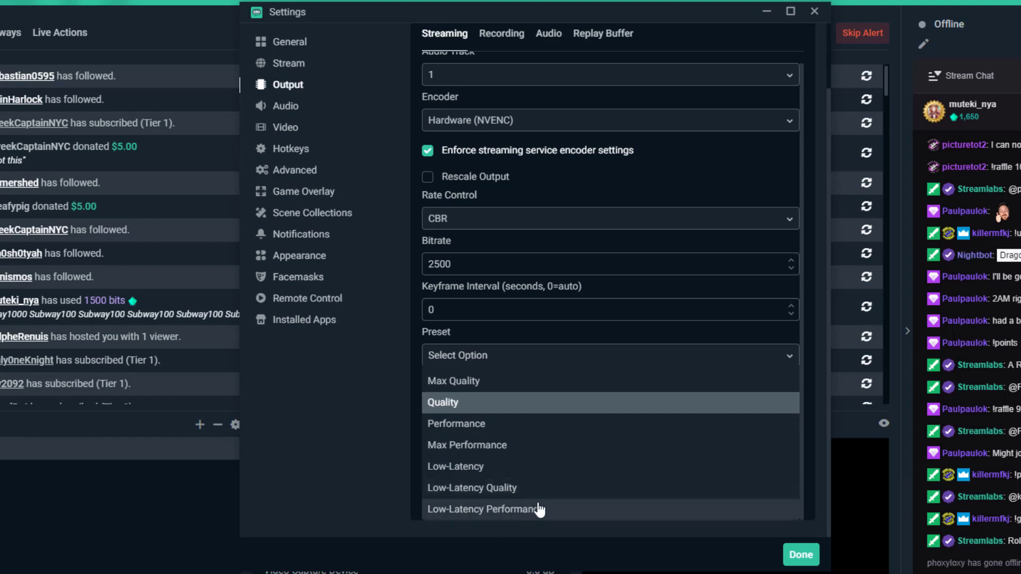
click(472, 509)
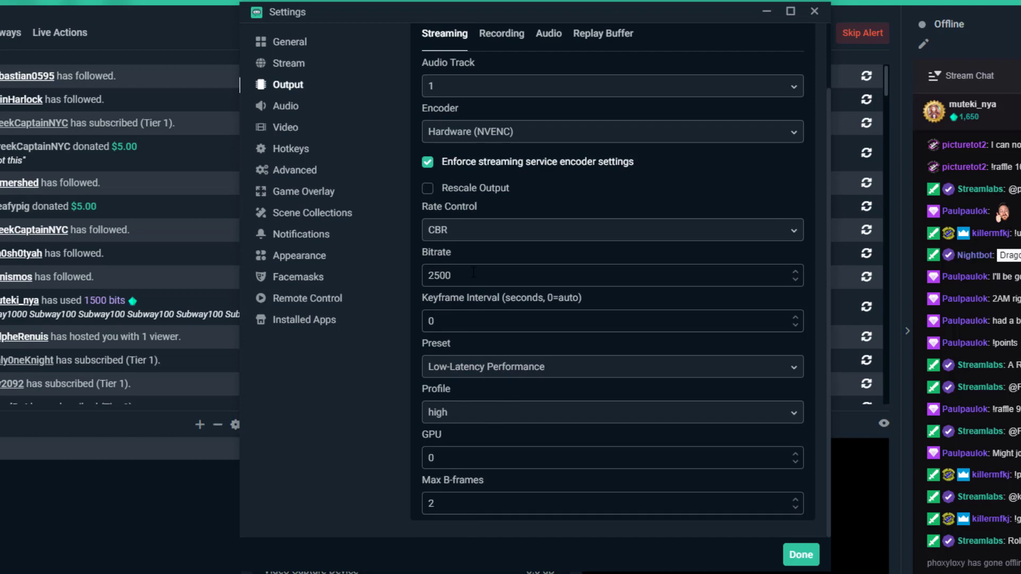
click(513, 369)
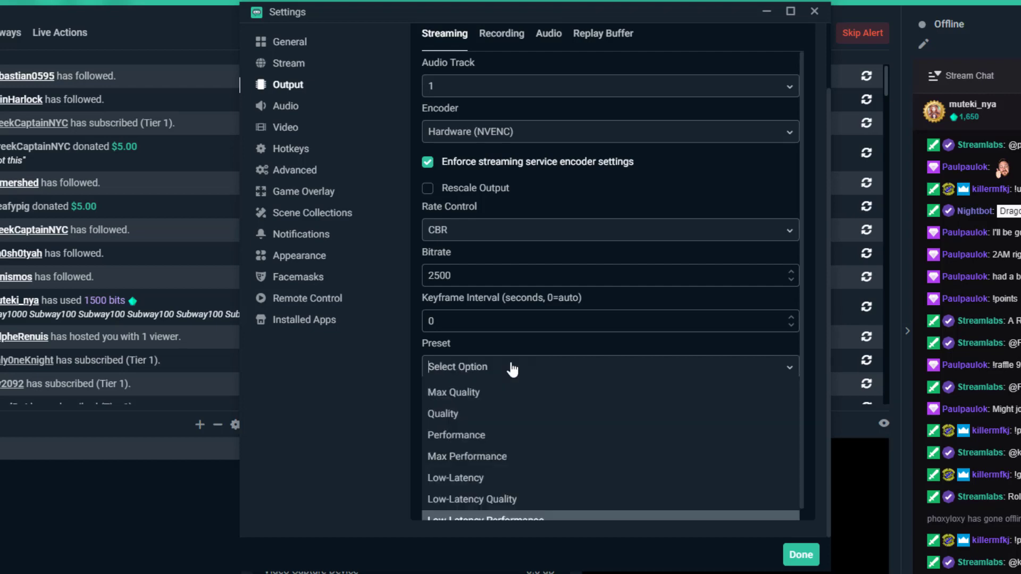
click(512, 443)
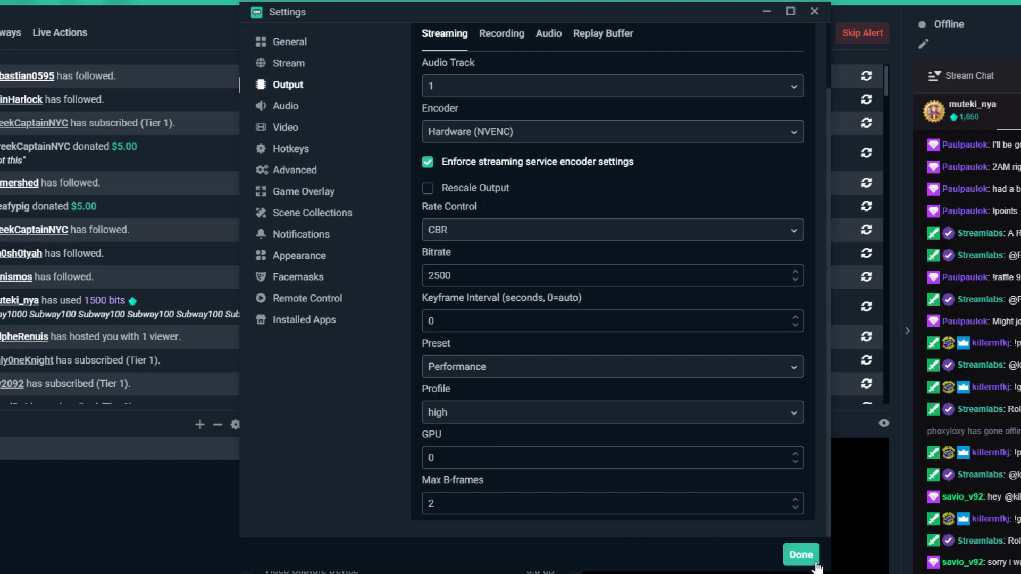
- Switch to the Recording output settings with mp4 format, Hardware (NVENC) encoder and CBR
scroll(623, 323, up, 2)
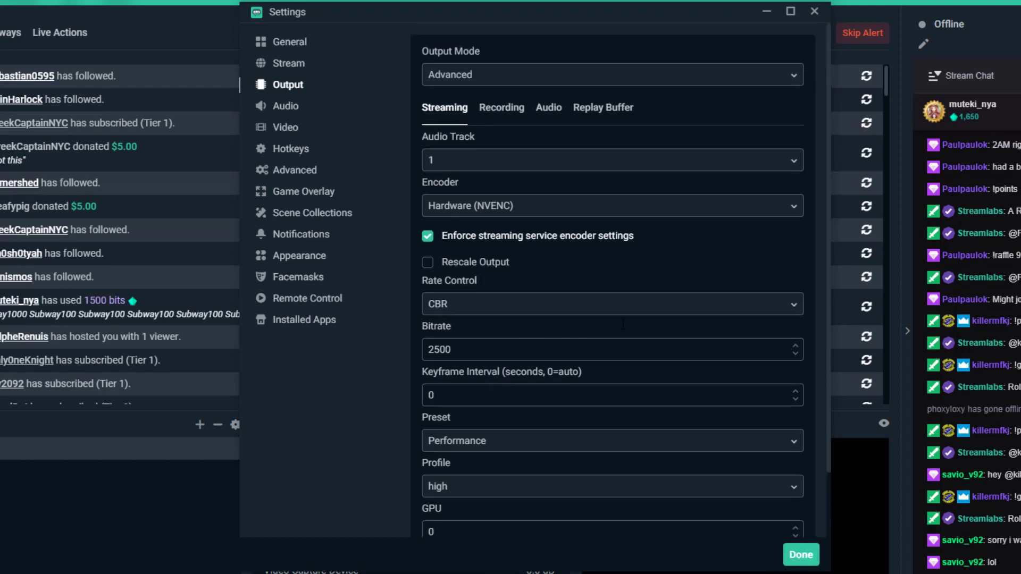
click(519, 110)
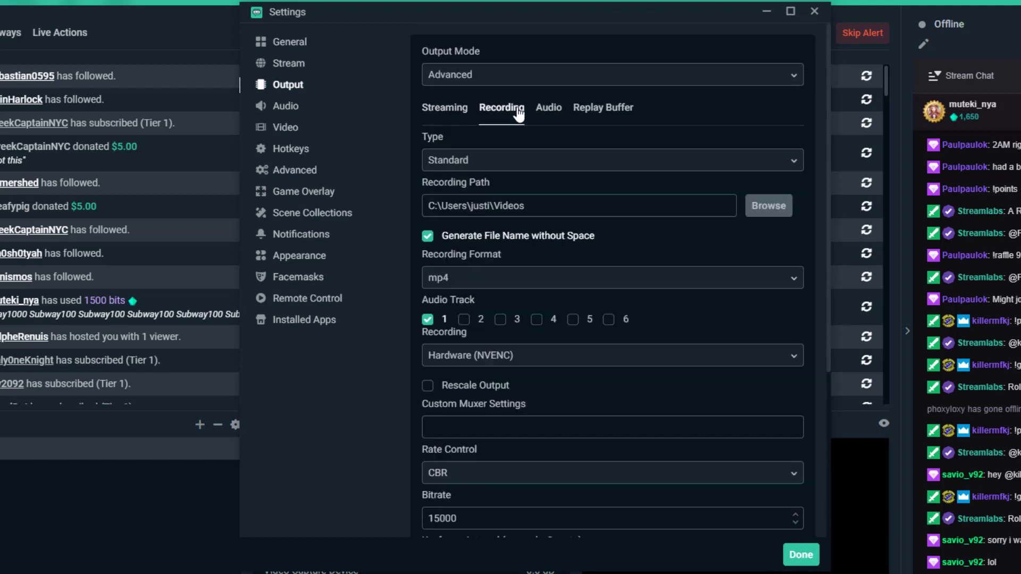
scroll(500, 134, down, 6)
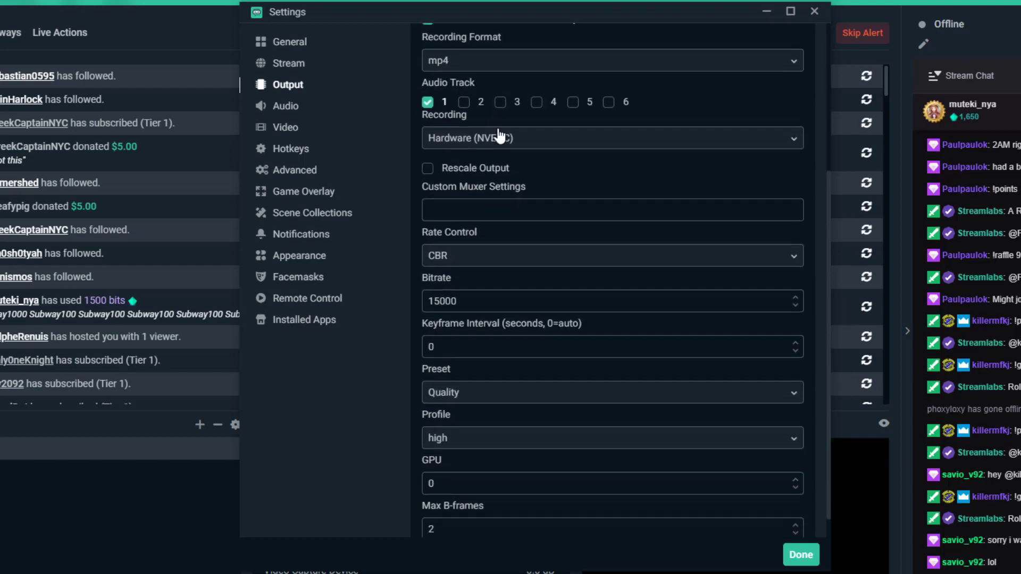
scroll(509, 468, up, 3)
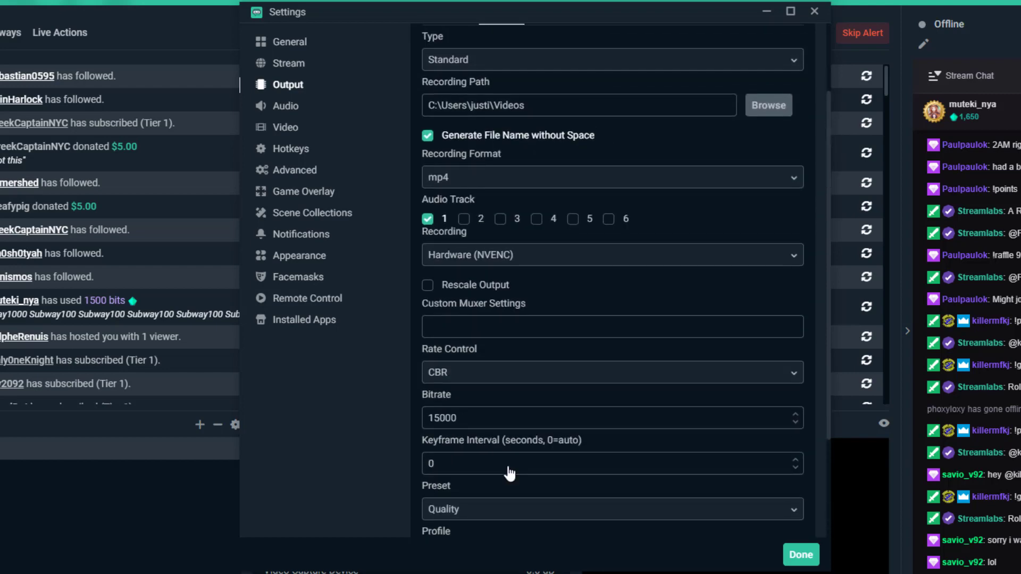
scroll(510, 472, up, 2)
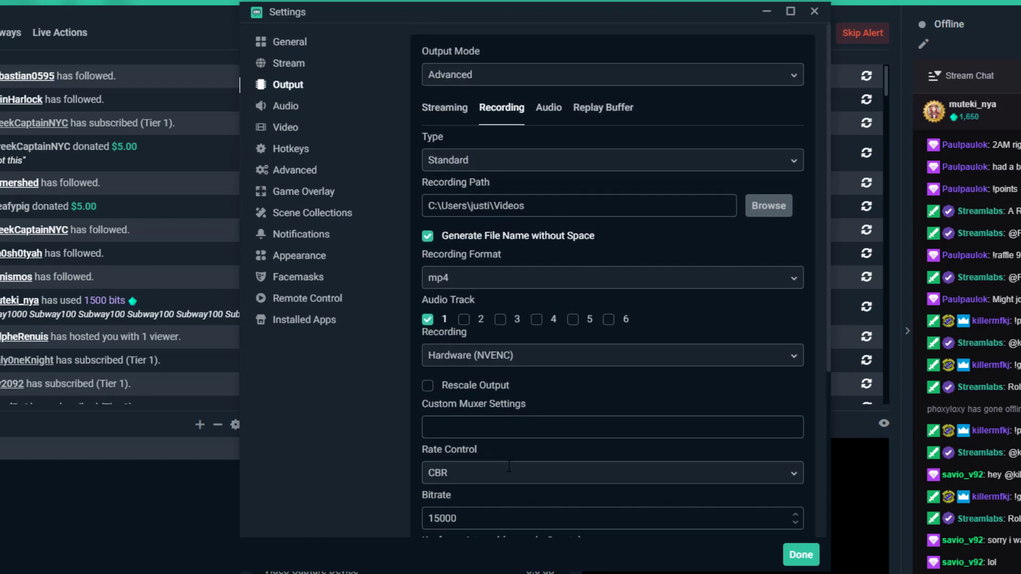
scroll(510, 467, down, 3)
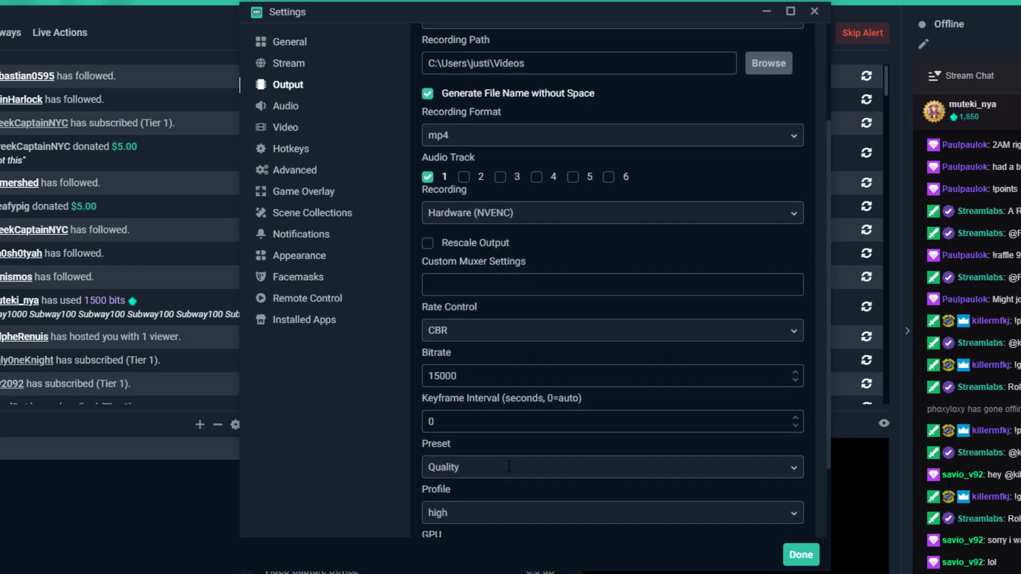
- Retype the recording bitrate until it reads 15000
drag(486, 382, 425, 380)
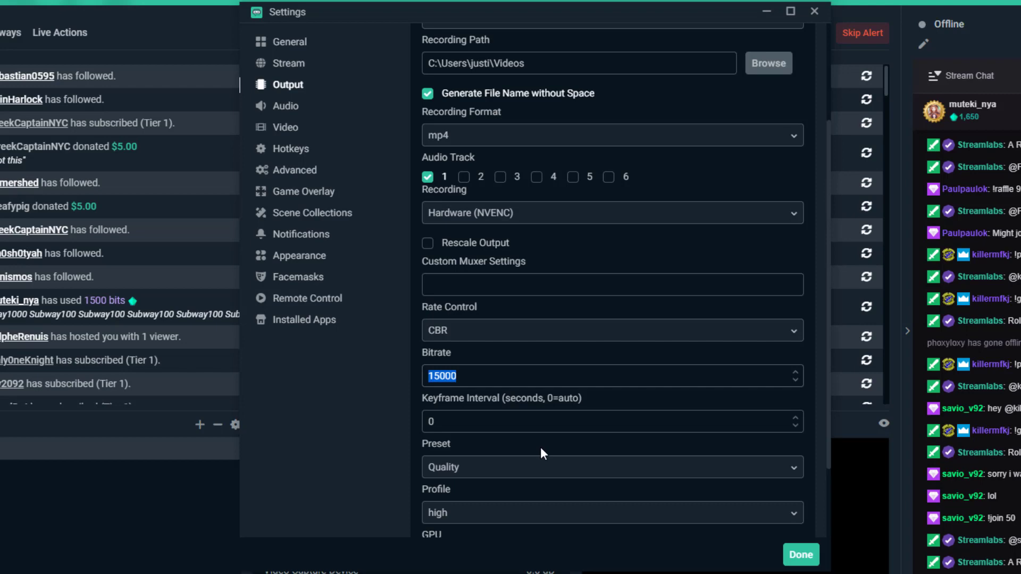
scroll(457, 434, down, 1)
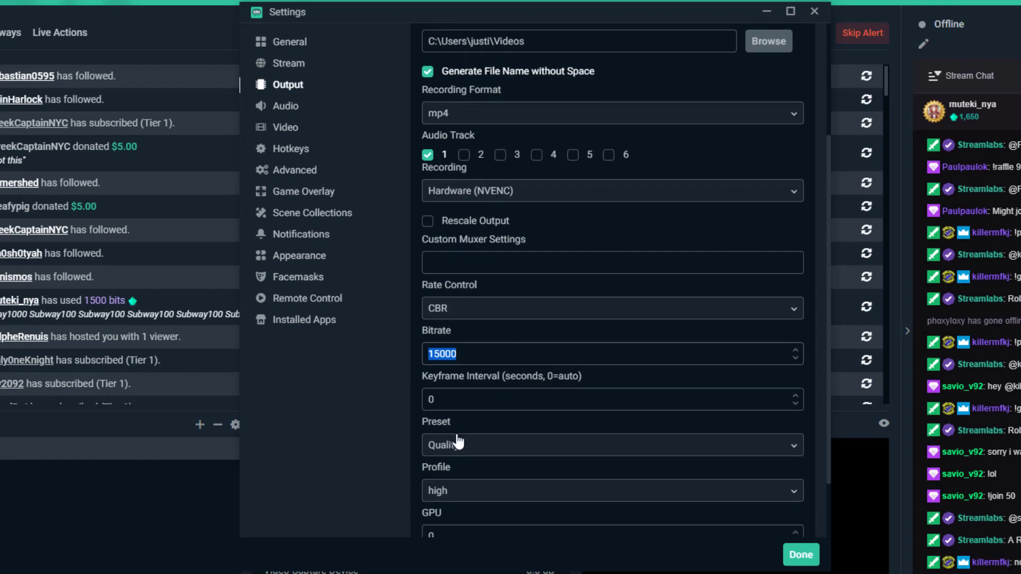
scroll(500, 479, up, 3)
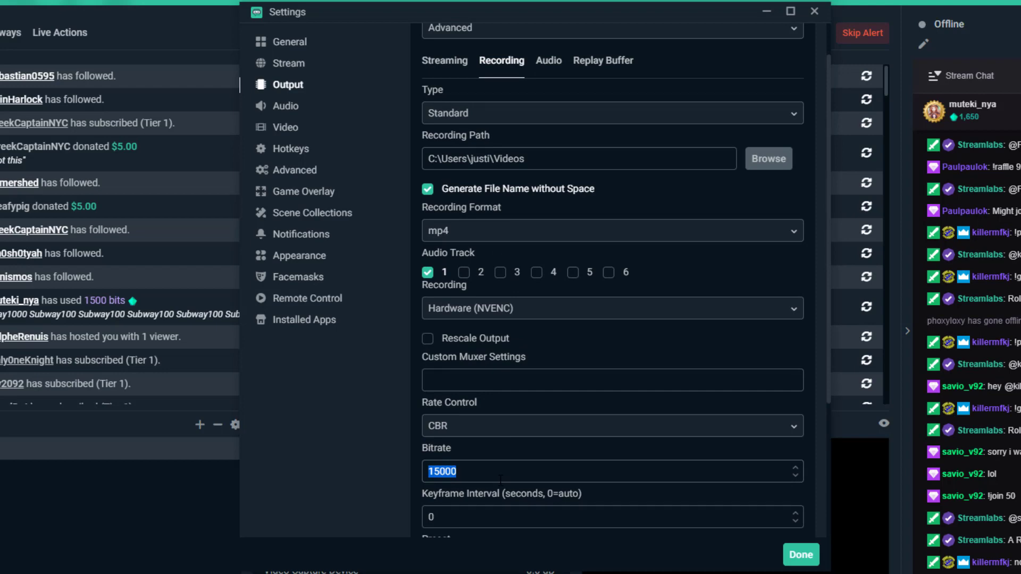
text(14997)
key(BackSpace)
text(6)
scroll(543, 485, down, 3)
scroll(447, 398, up, 1)
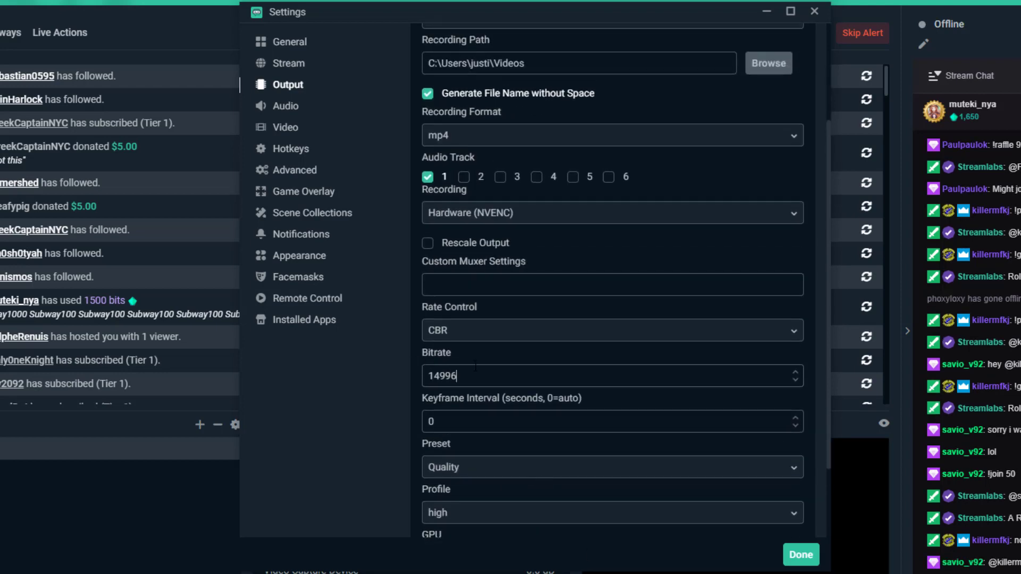
drag(475, 367, 404, 375)
text(15000)
scroll(564, 260, up, 2)
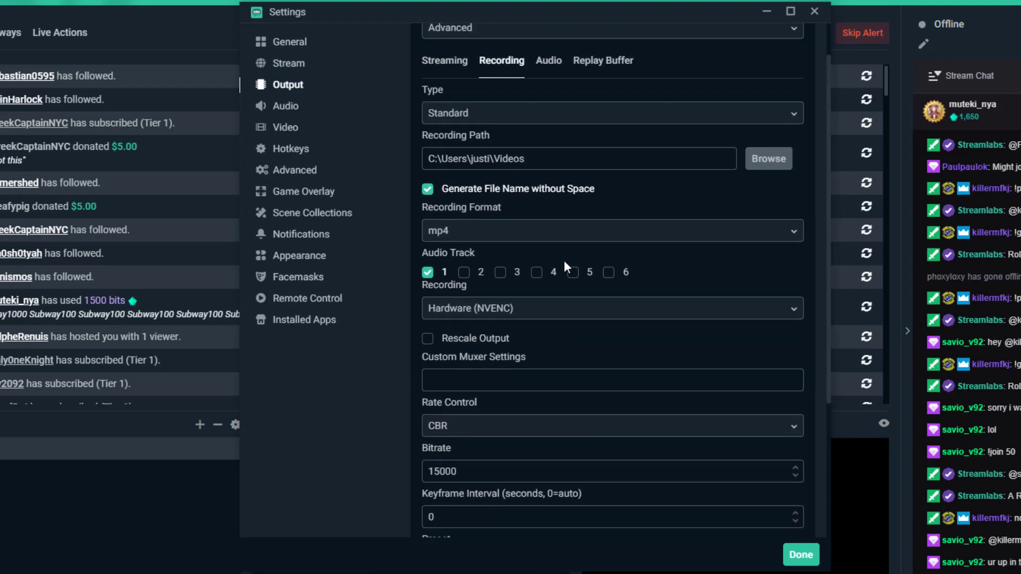
scroll(564, 260, down, 3)
scroll(565, 264, up, 3)
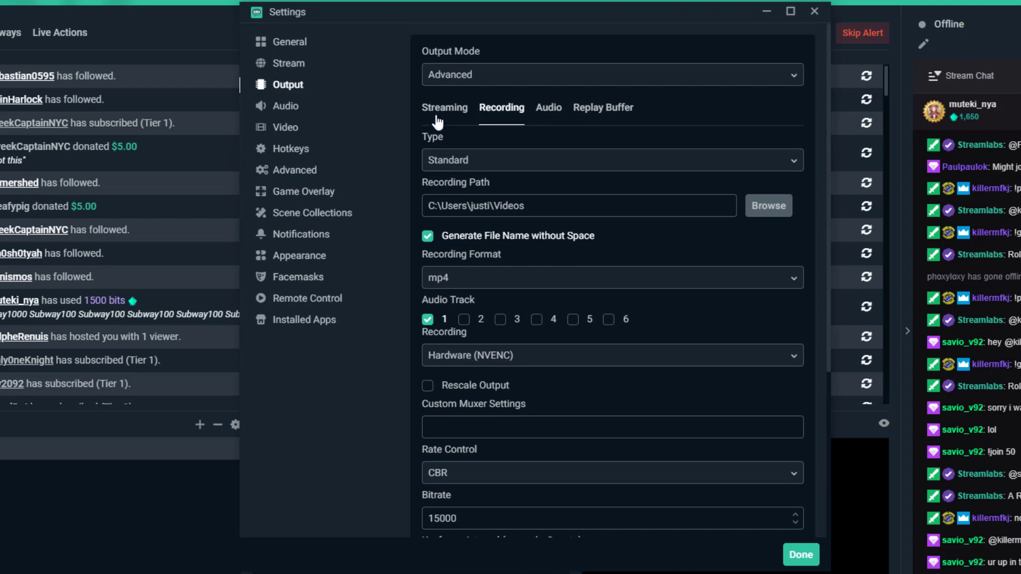
- Change the Output (Scaled) Resolution in Video settings to 1920x1080, then go back to Output
click(465, 110)
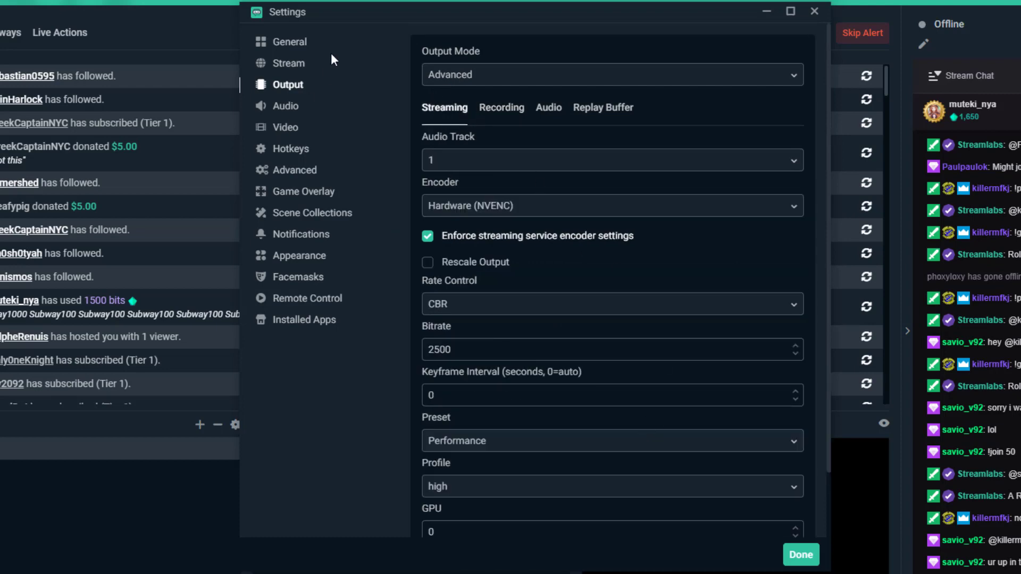
click(287, 128)
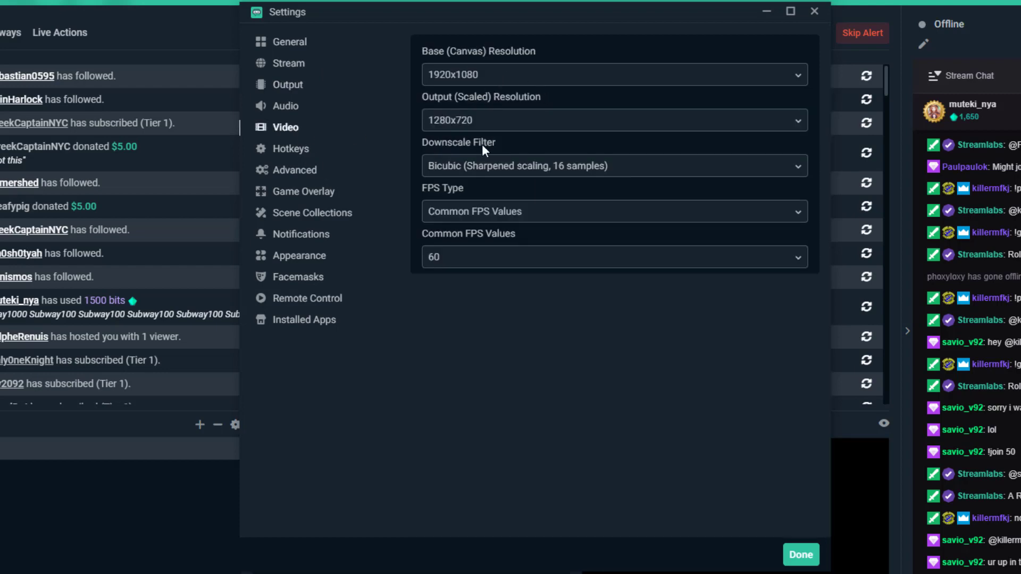
click(474, 127)
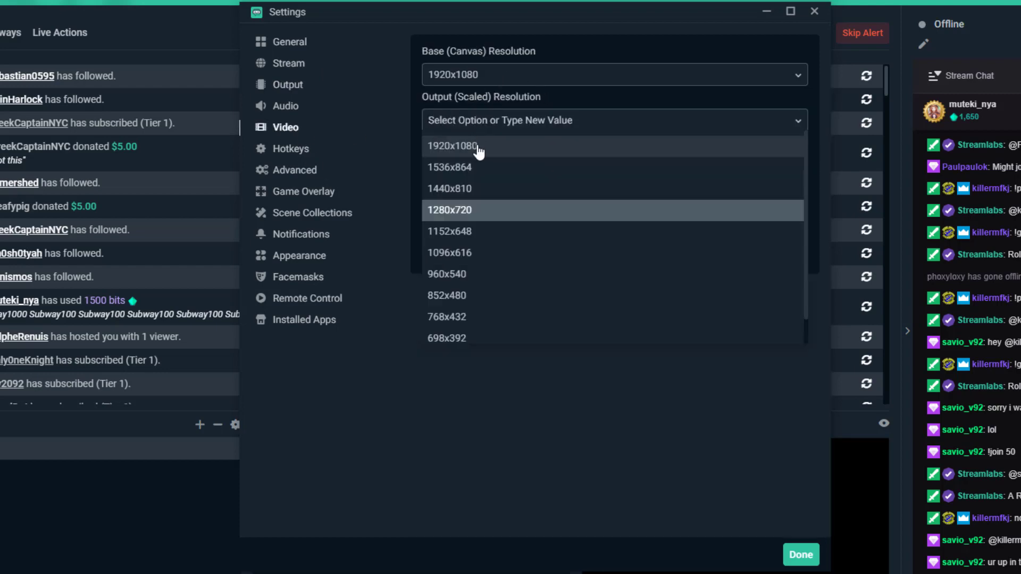
click(478, 150)
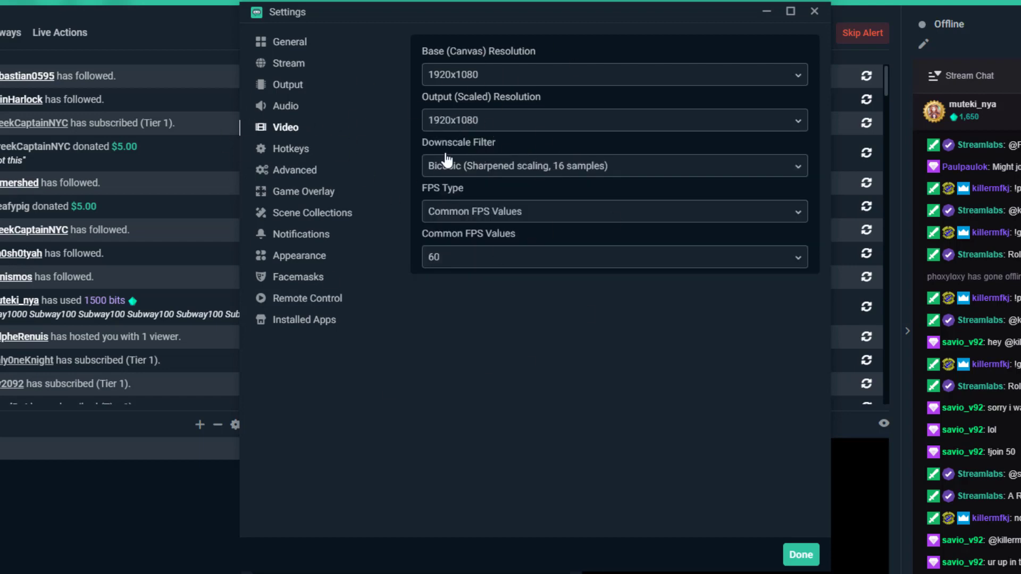
click(282, 91)
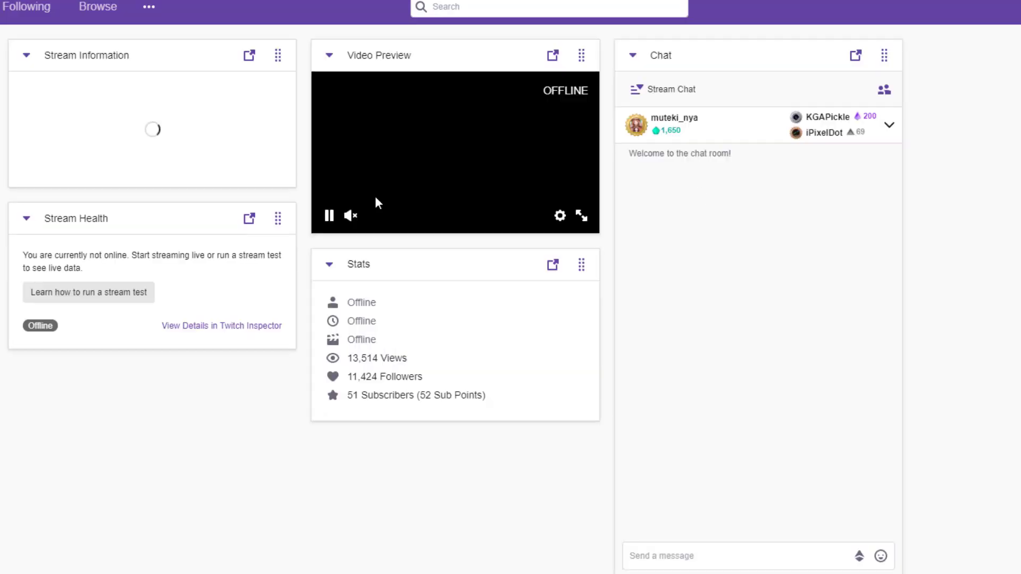
- Log in to Twitch Inspector with the Twitch account and authorize its access
scroll(85, 504, down, 5)
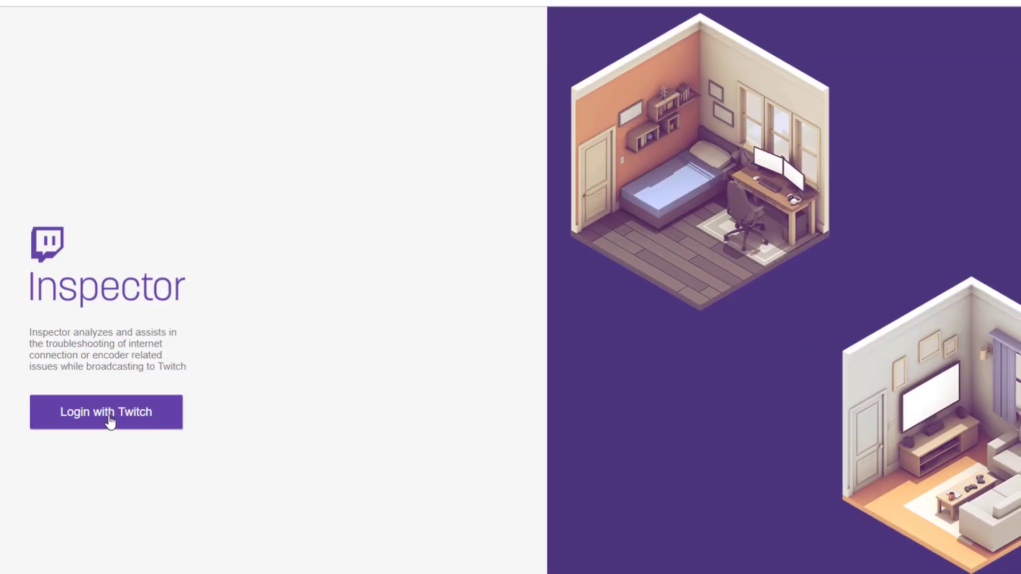
click(109, 422)
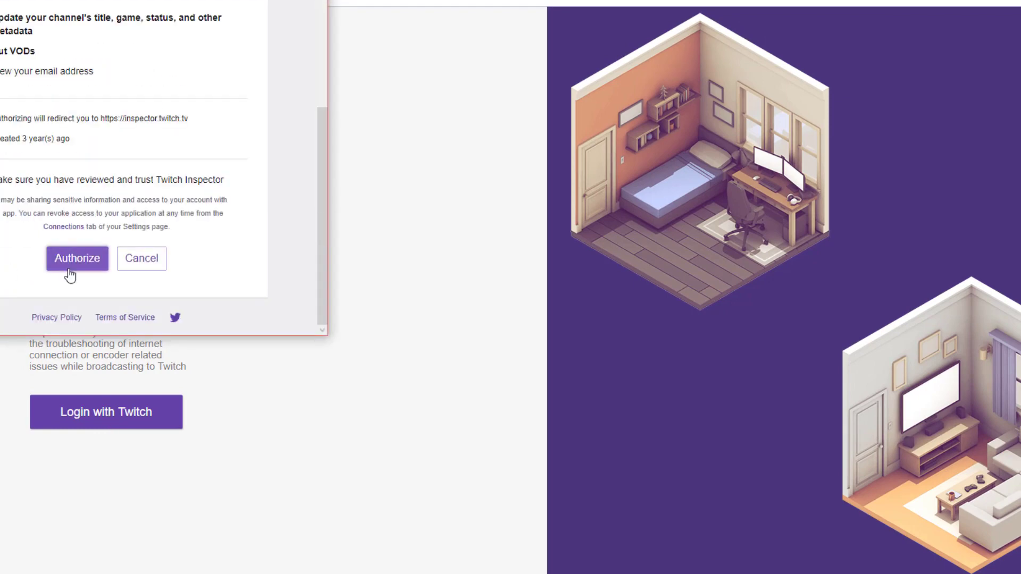
click(71, 266)
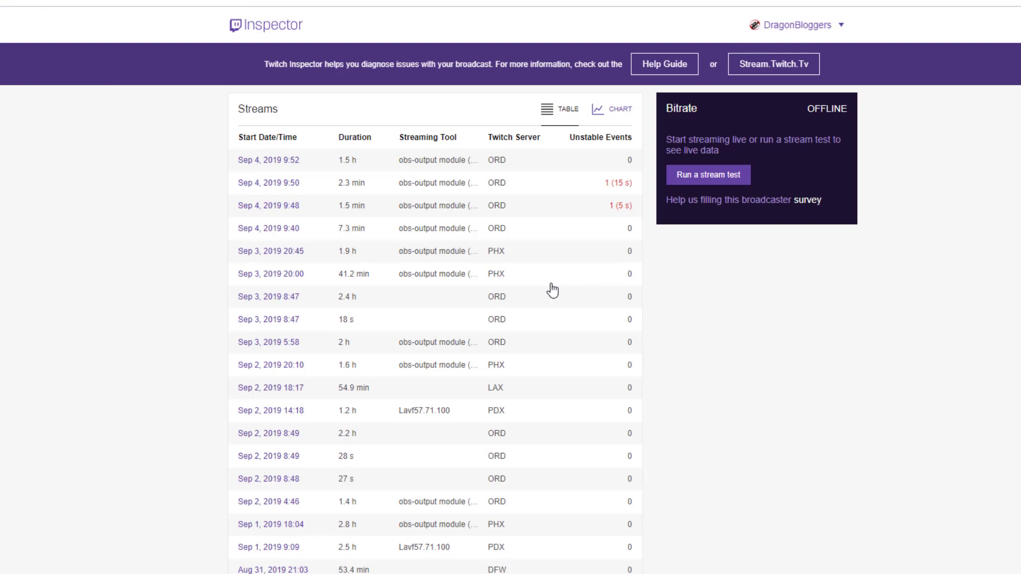
scroll(552, 289, down, 8)
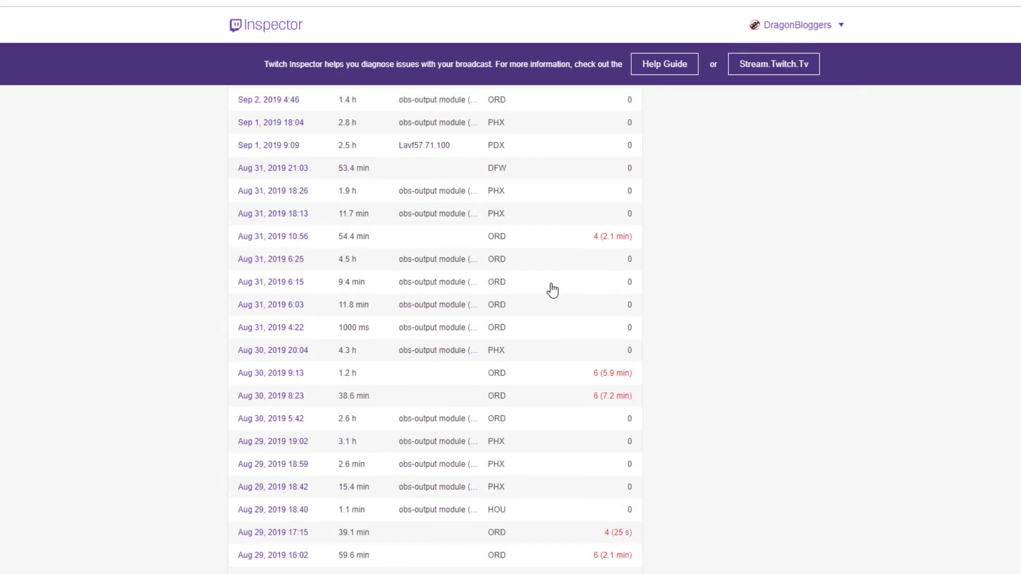
scroll(553, 290, up, 8)
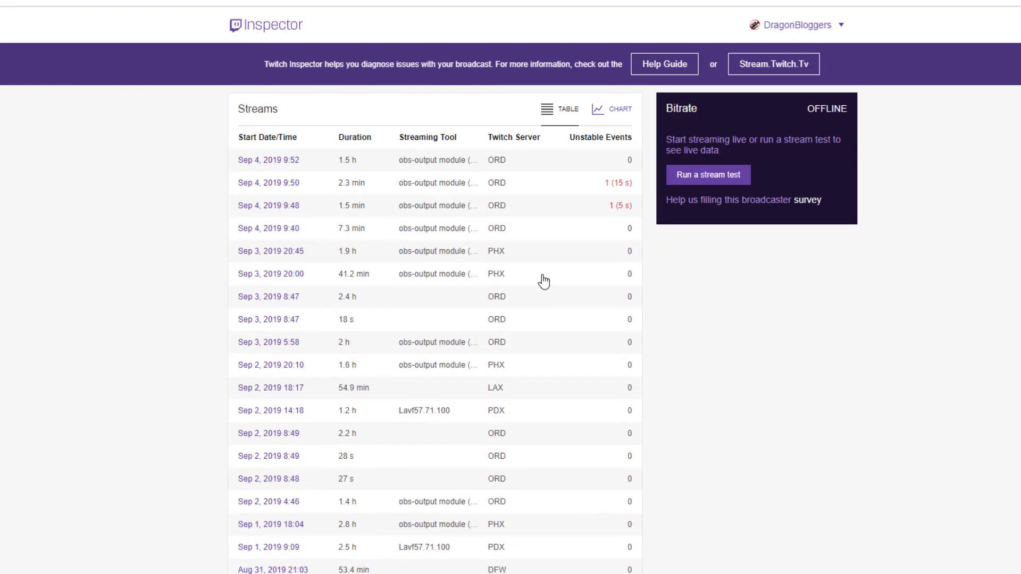
scroll(436, 213, down, 1)
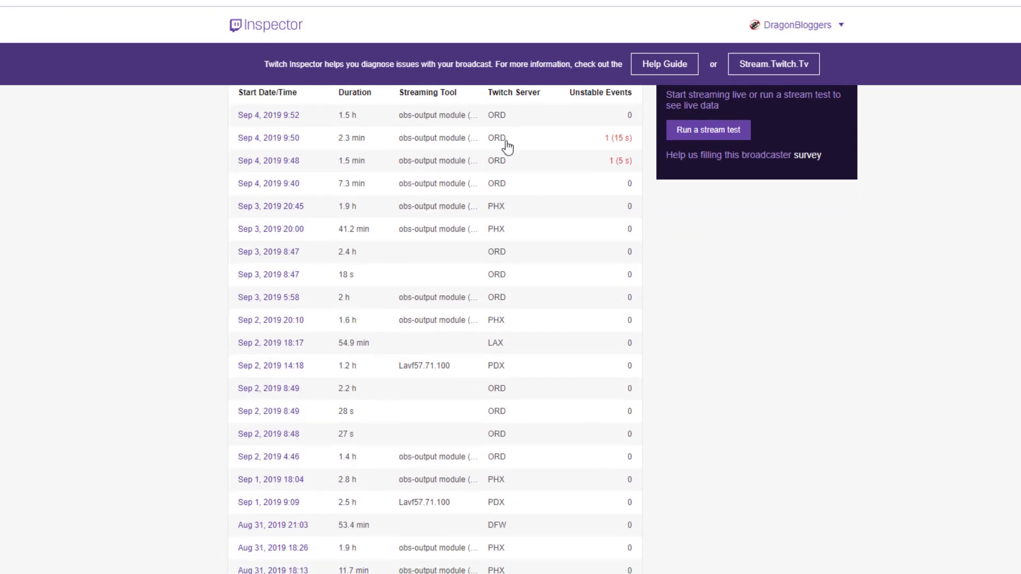
click(582, 138)
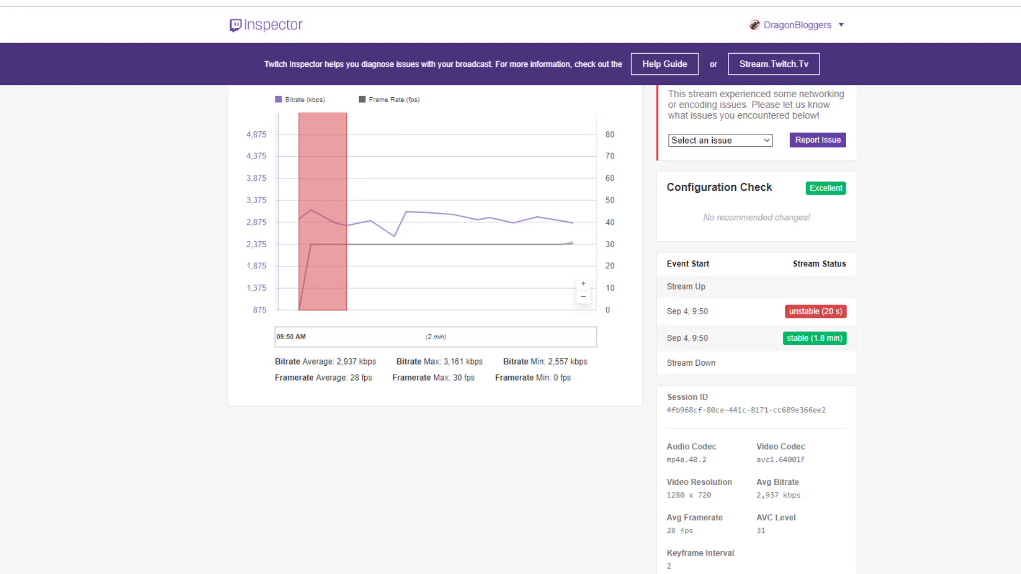
key(alt+Left)
scroll(513, 222, down, 3)
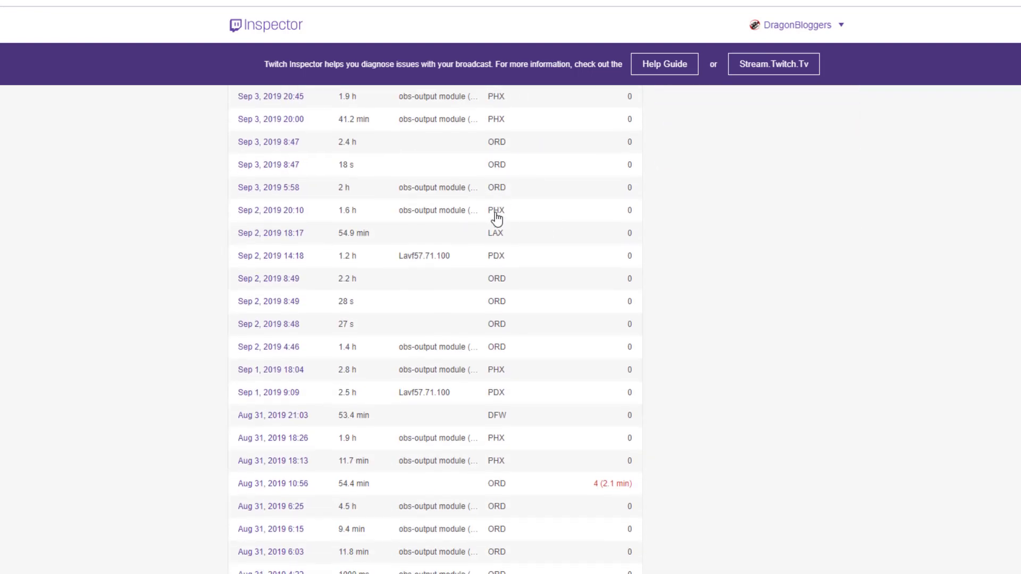
scroll(497, 218, down, 5)
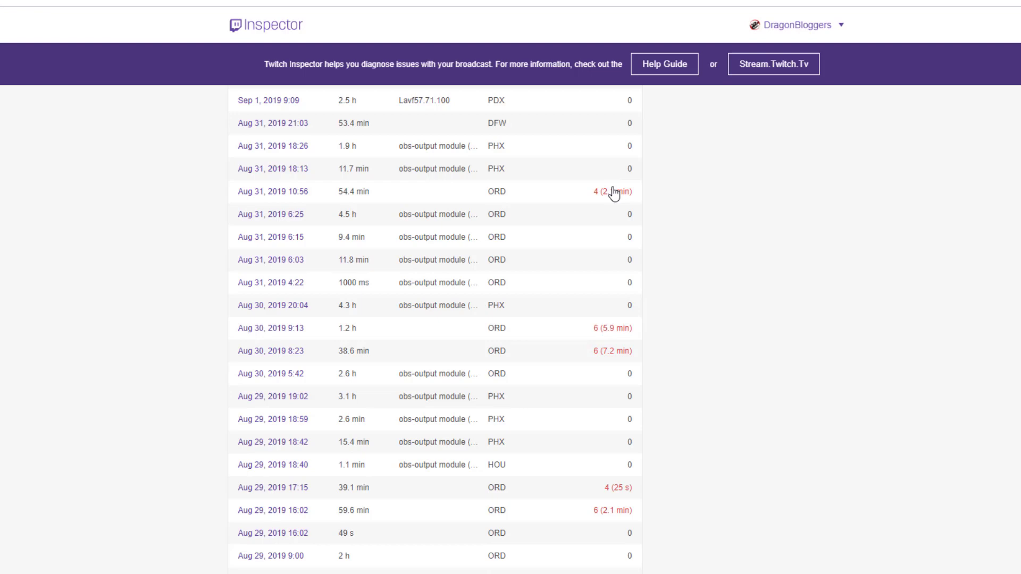
scroll(580, 335, down, 4)
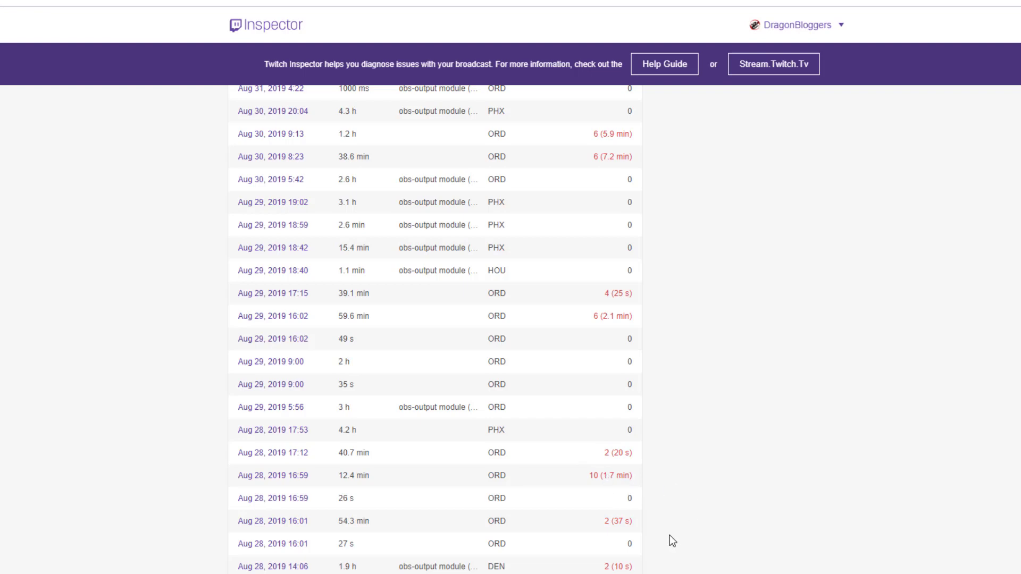
scroll(310, 478, up, 1)
scroll(341, 500, down, 1)
scroll(365, 506, up, 12)
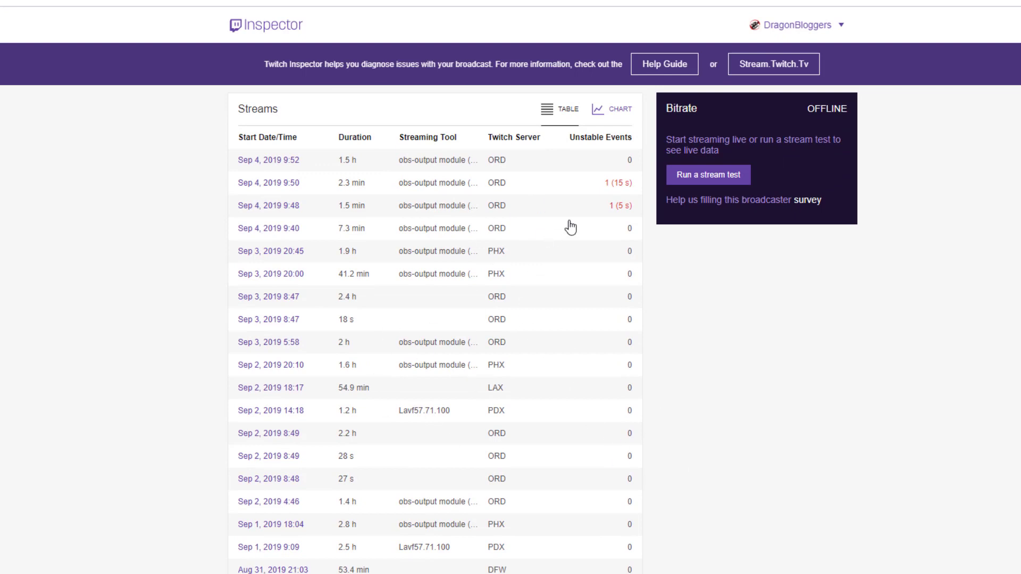
scroll(449, 412, down, 2)
scroll(449, 412, up, 2)
scroll(539, 249, down, 2)
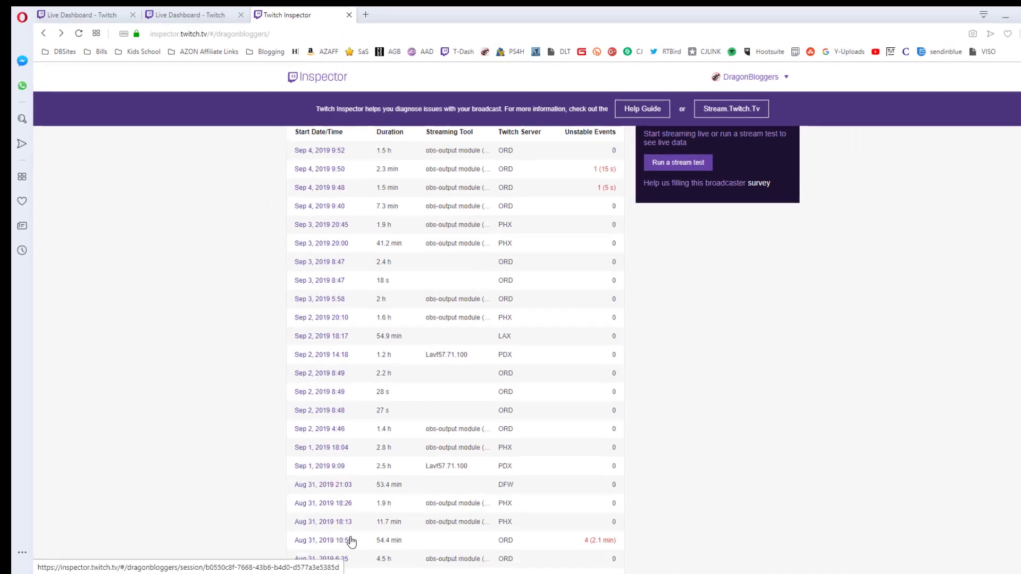
- Bring the Streamlabs OBS main window forward and toggle the FPS and dropped-frame stats
click(324, 572)
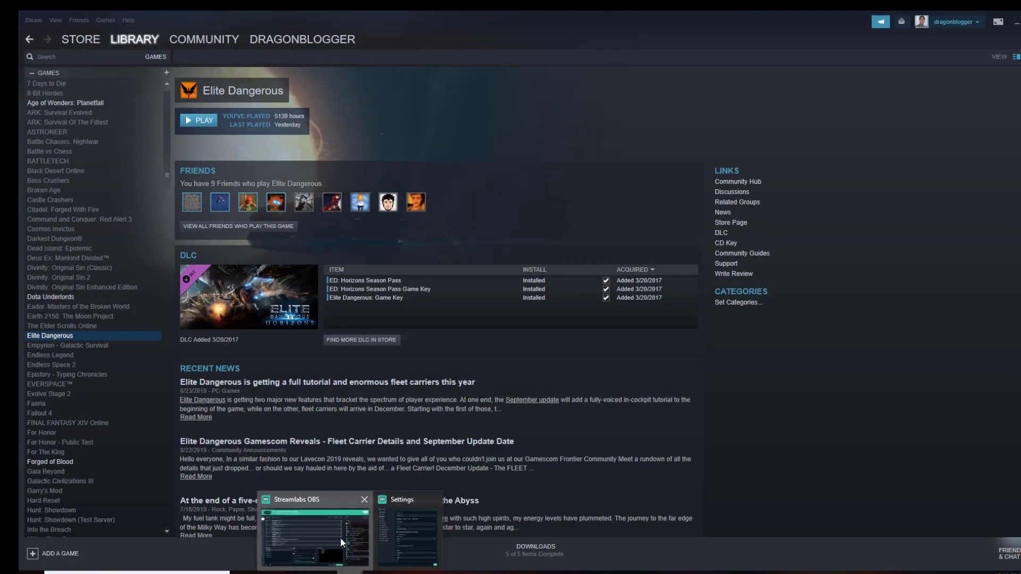
click(340, 537)
click(60, 558)
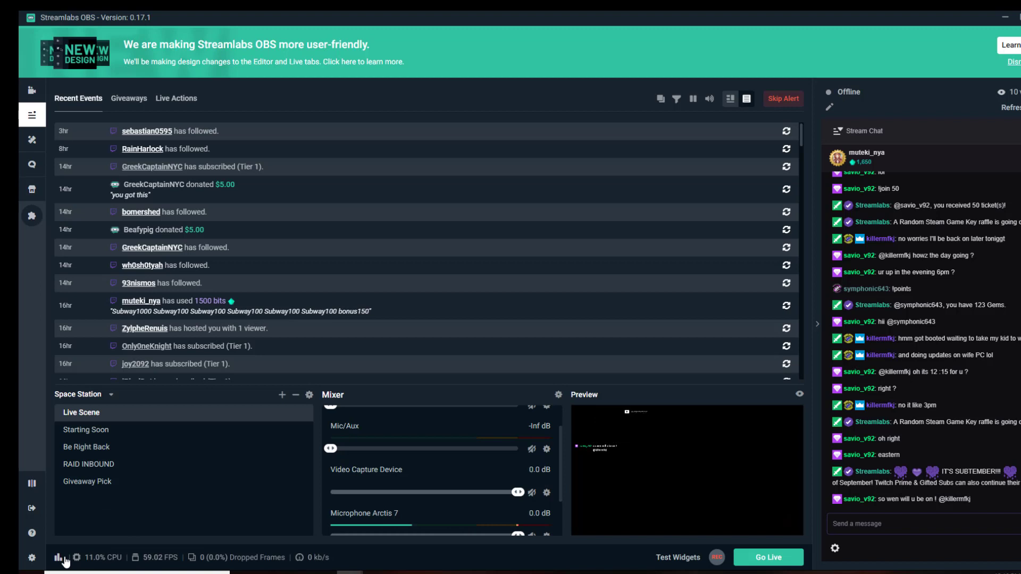
click(61, 562)
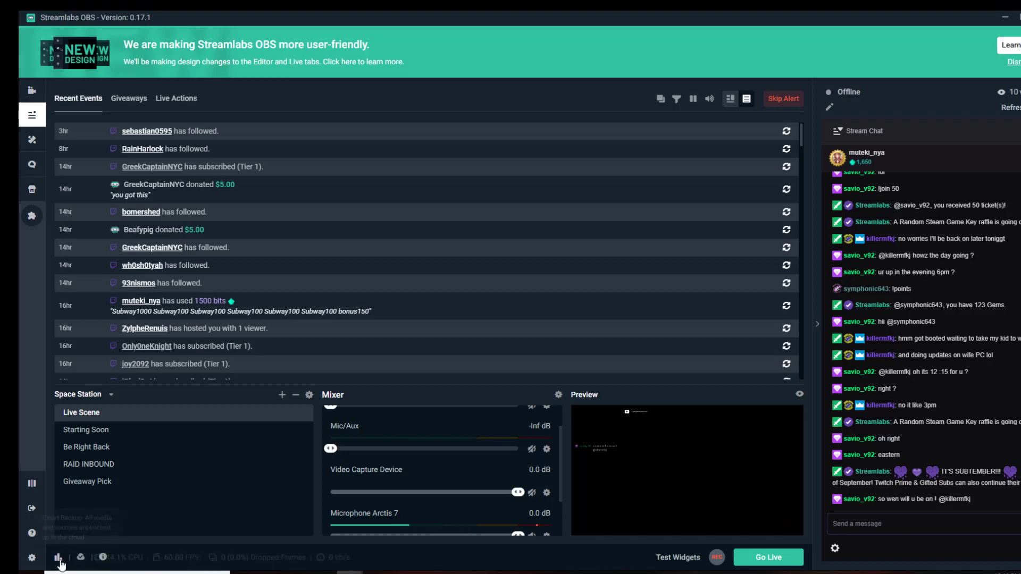